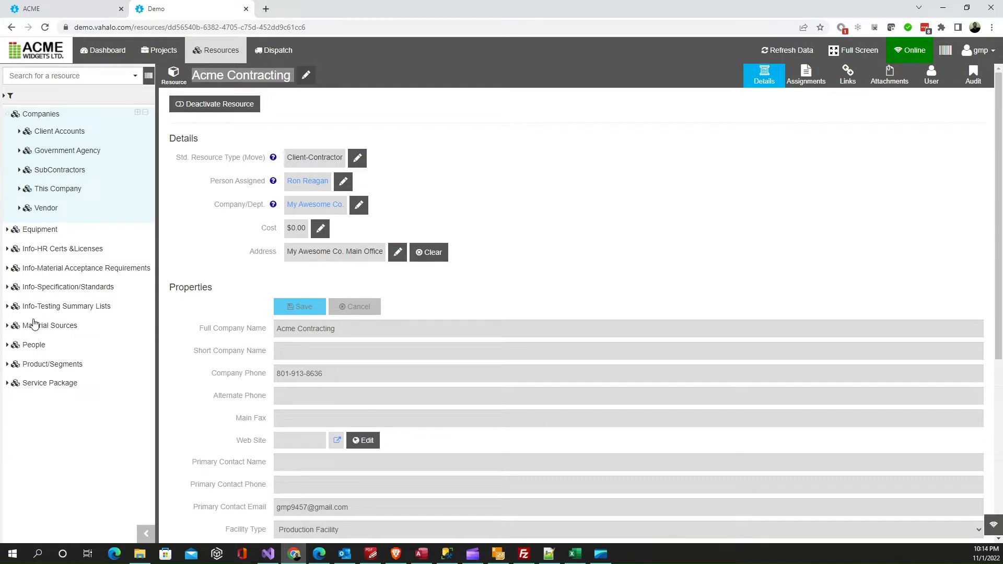
Browse the subcategories of Material Sources and People in the resource tree, collapsing both branches again
{"action": "left_click", "coordinate": [9, 327]}
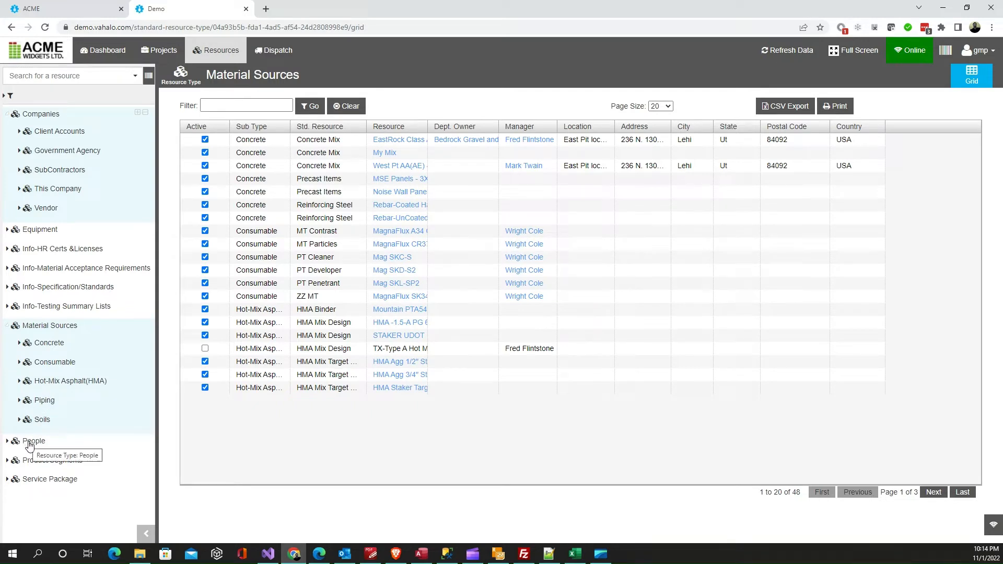
{"action": "left_click", "coordinate": [7, 441]}
{"action": "scroll", "coordinate": [59, 417], "scroll_direction": "down", "scroll_amount": 1}
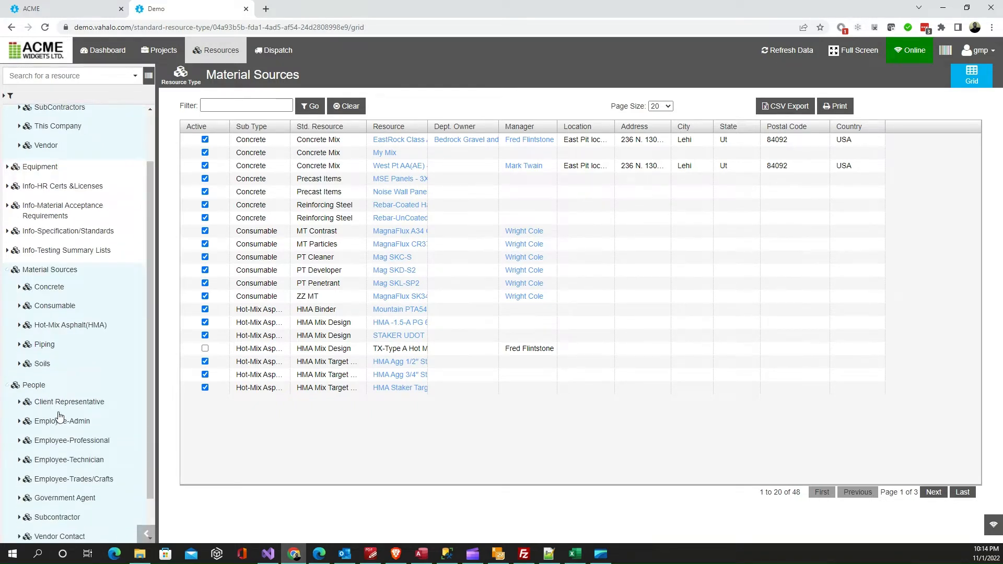
{"action": "scroll", "coordinate": [59, 416], "scroll_direction": "down", "scroll_amount": 1}
{"action": "left_click", "coordinate": [7, 341]}
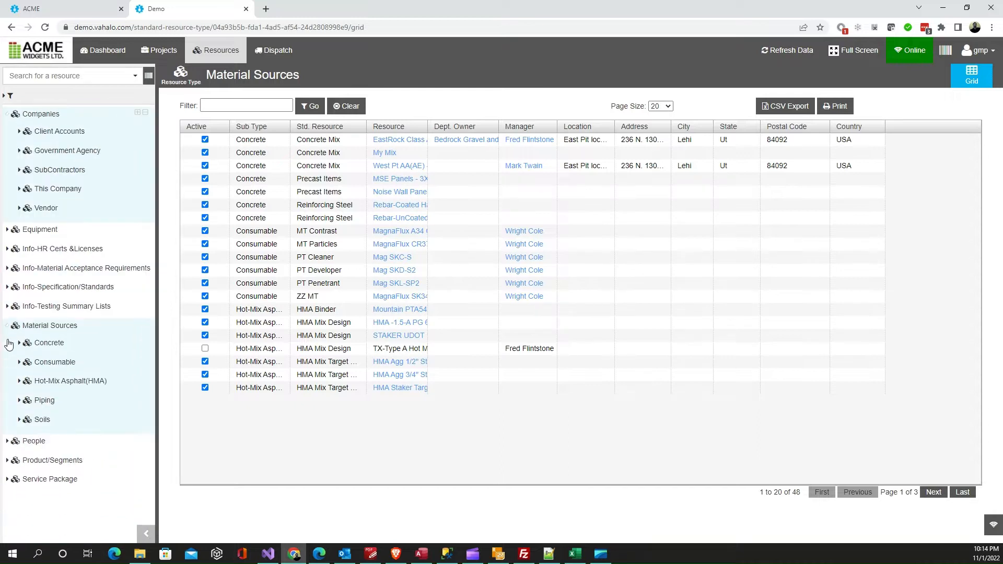
{"action": "left_click", "coordinate": [7, 326]}
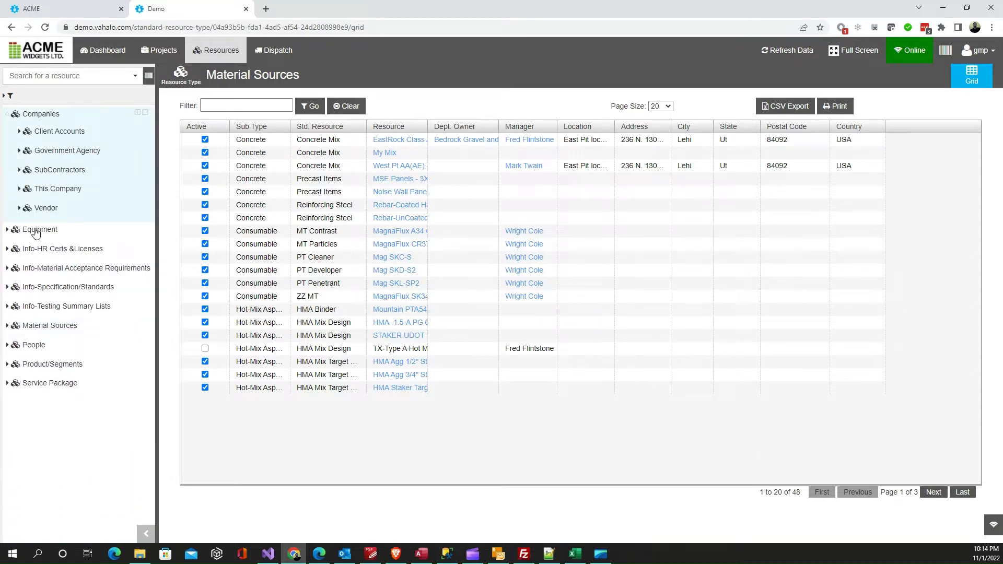
Open the Acme Contracting record under Companies, Client Accounts, Client-Contractor and look through its properties
{"action": "left_click", "coordinate": [19, 131]}
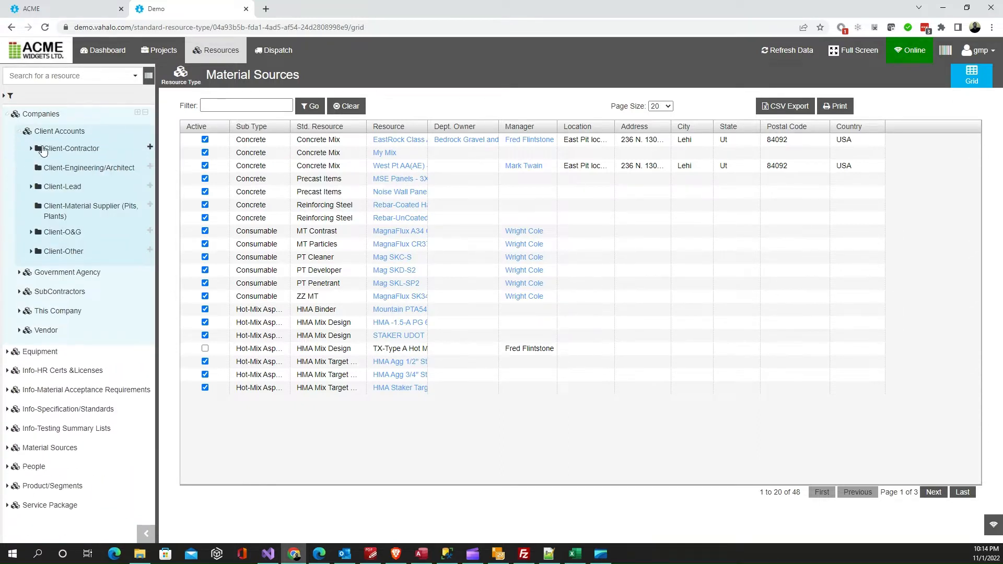
{"action": "left_click", "coordinate": [32, 149]}
{"action": "left_click", "coordinate": [89, 168]}
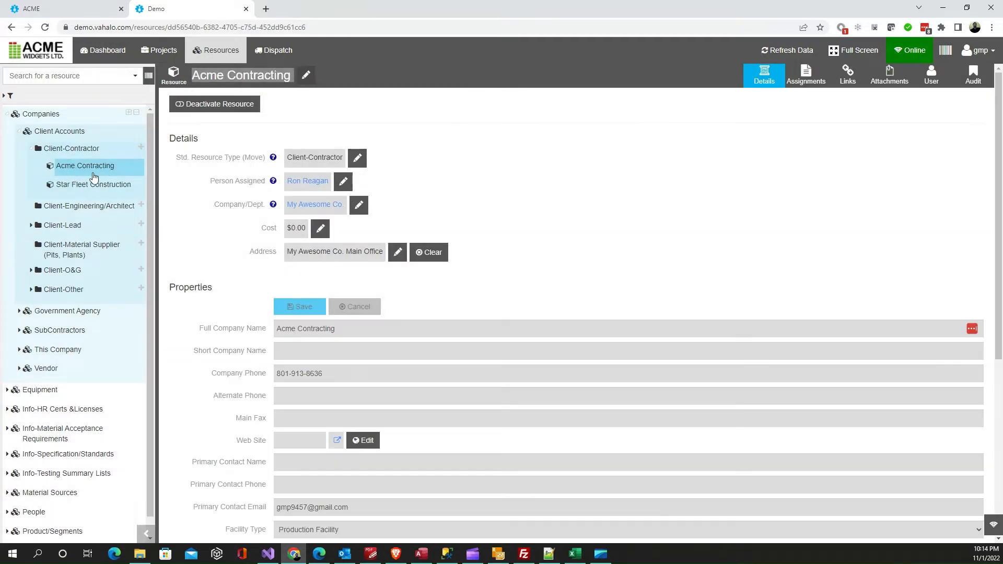
{"action": "scroll", "coordinate": [196, 264], "scroll_direction": "down", "scroll_amount": 4}
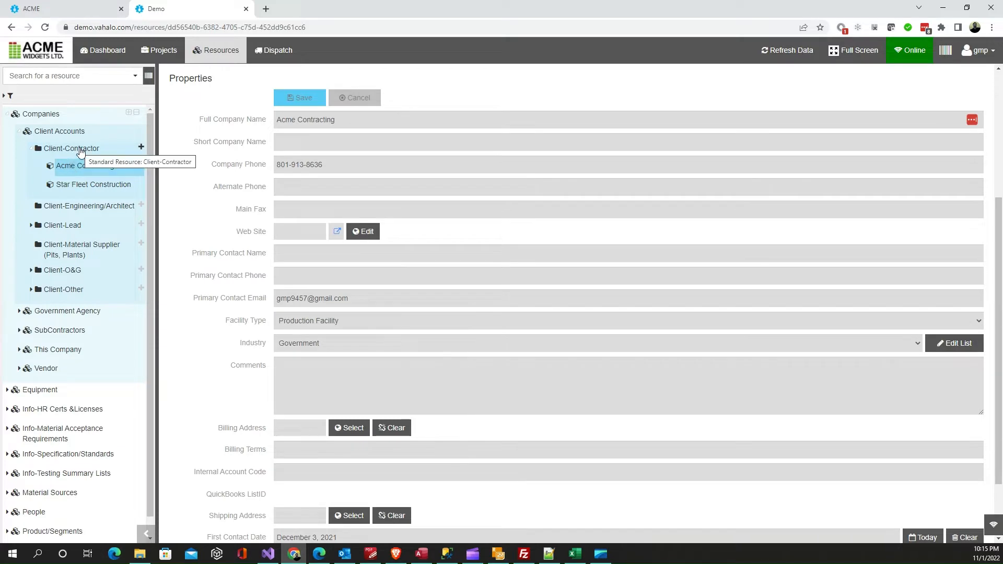
{"action": "left_click", "coordinate": [141, 148]}
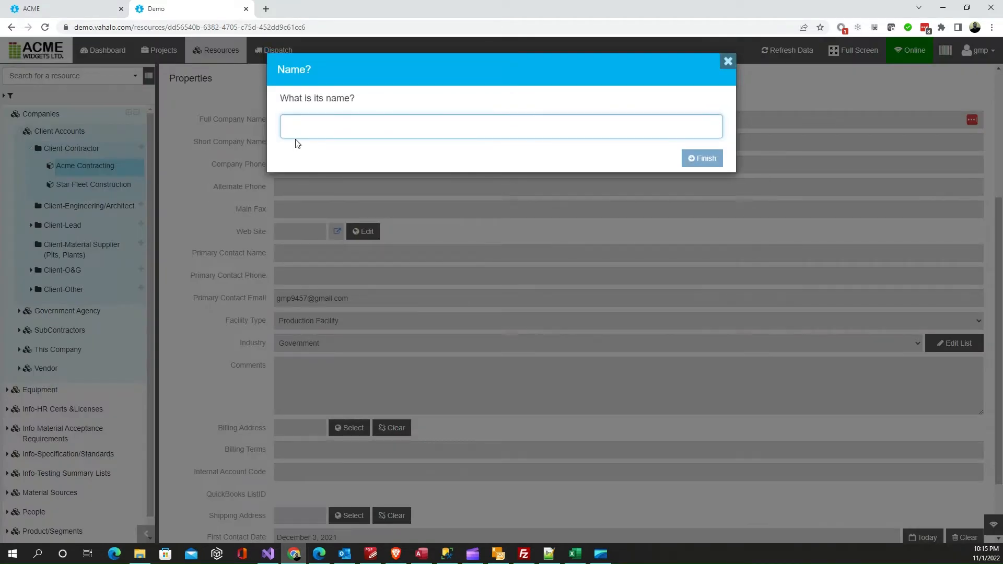
{"action": "type", "text": "adheaag"}
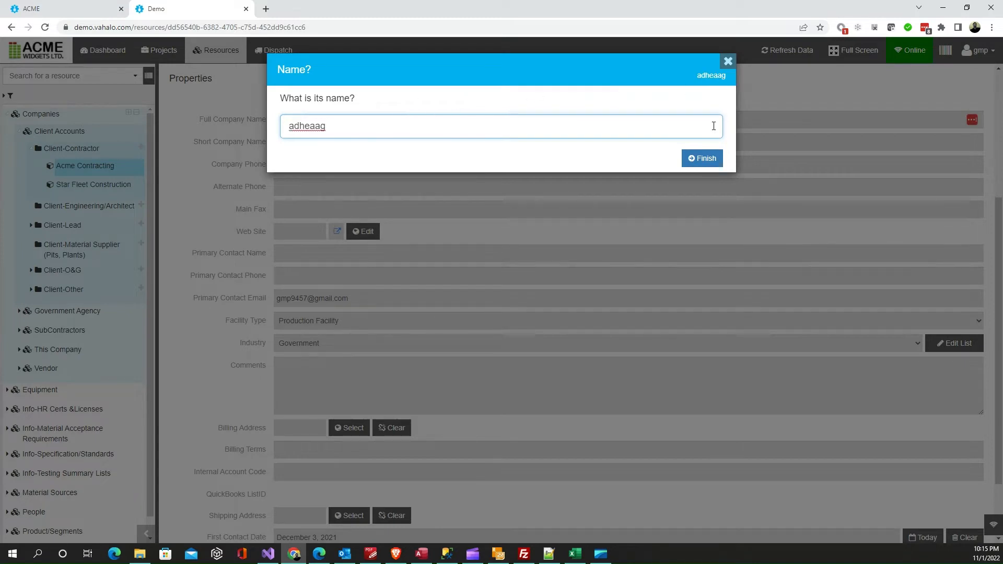
{"action": "left_click", "coordinate": [728, 62]}
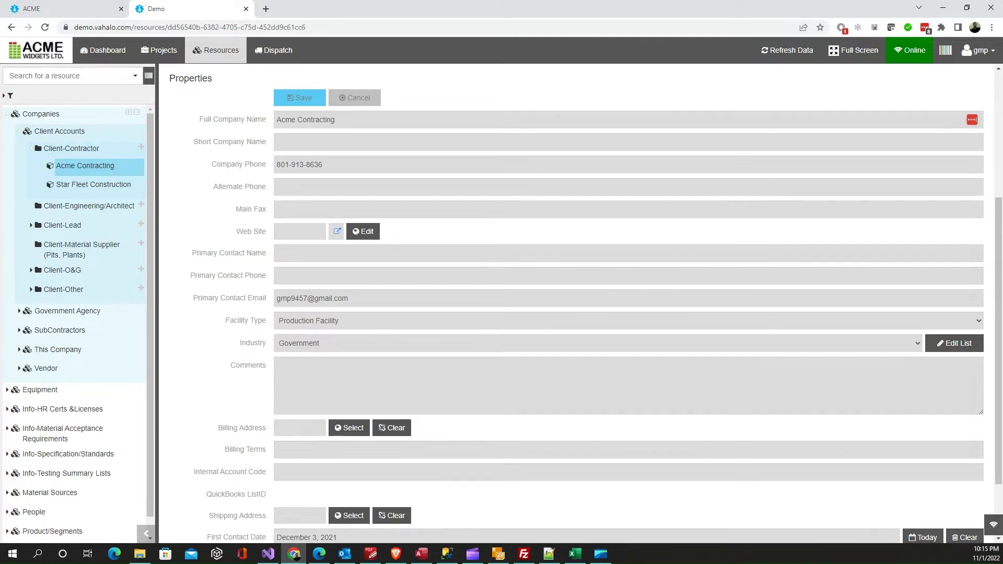
Review the contractor list in Contractors3.csv in Excel, widening the Address1 and Phone columns and selecting the header row
{"action": "left_click_drag", "start_coordinate": [0, 103], "coordinate": [491, 65]}
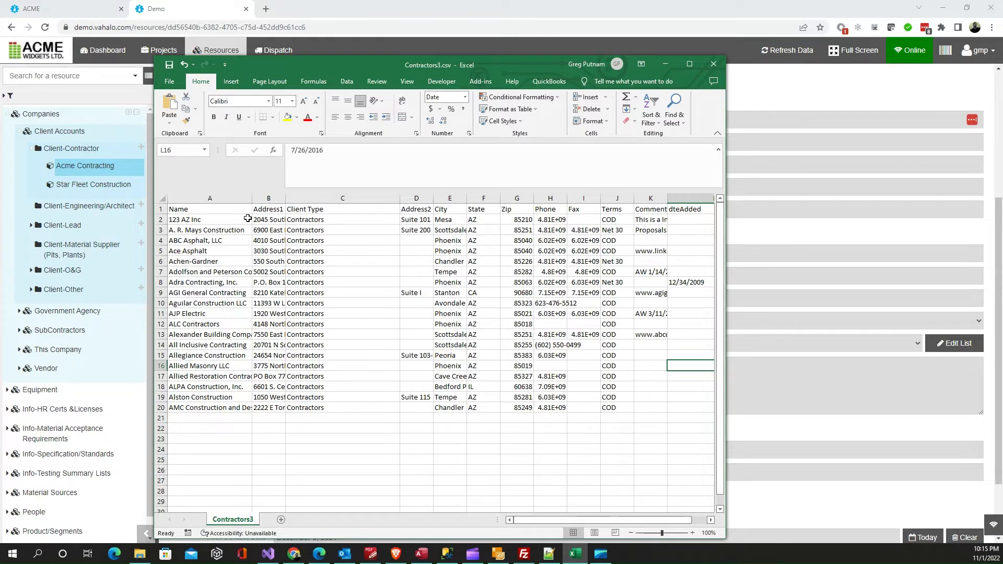
{"action": "left_click_drag", "start_coordinate": [286, 199], "coordinate": [335, 202]}
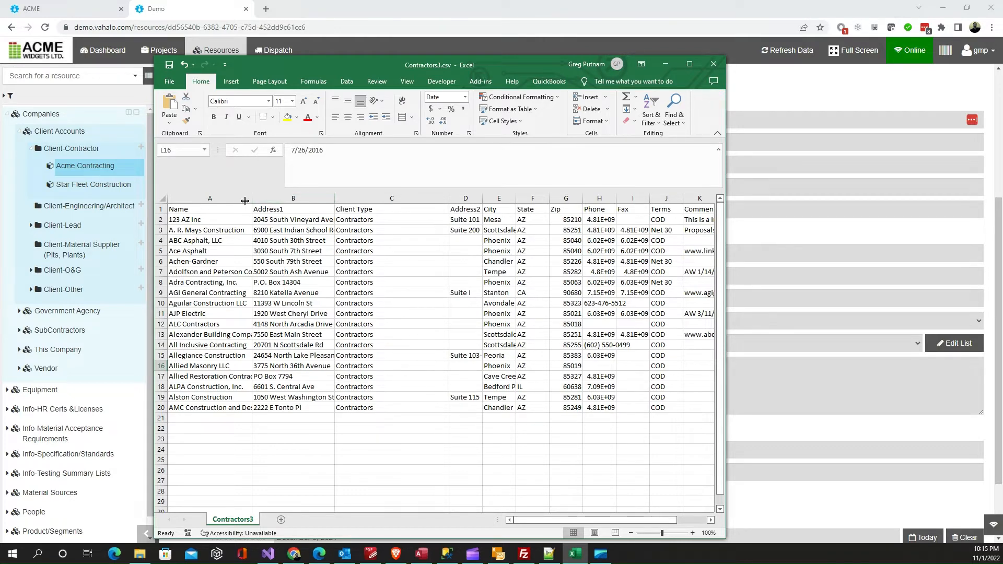
{"action": "left_click", "coordinate": [161, 209]}
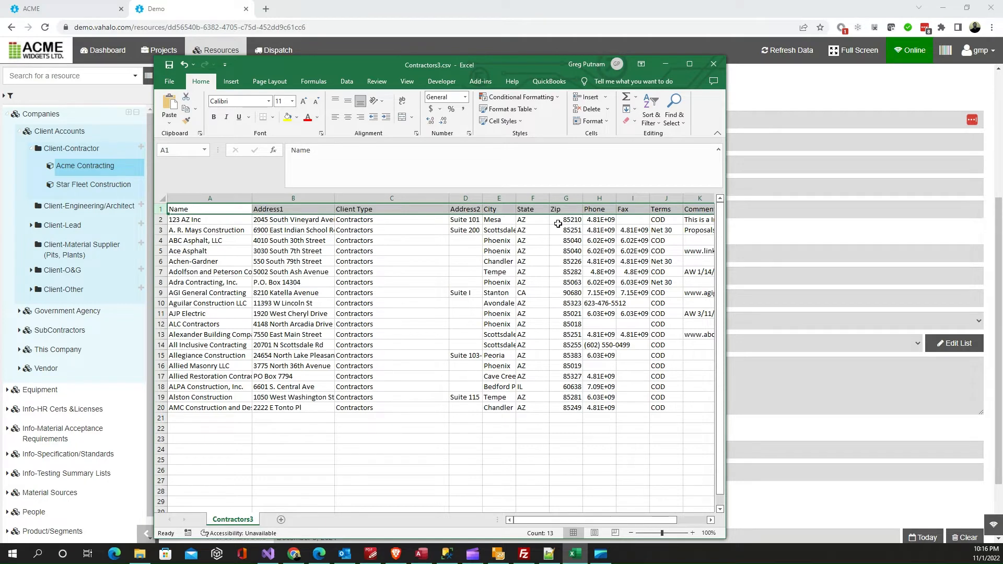
{"action": "left_click_drag", "start_coordinate": [617, 201], "coordinate": [653, 202]}
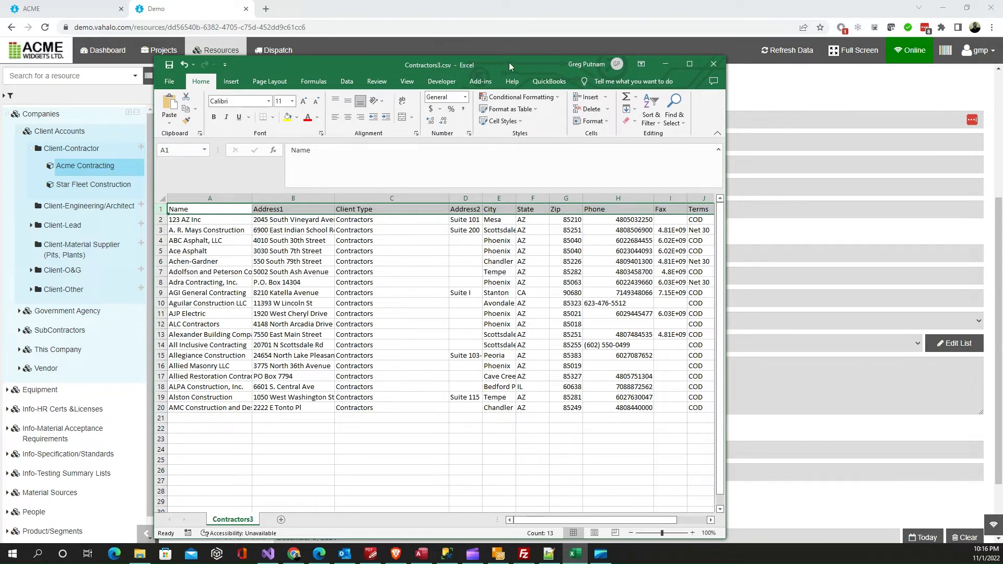
{"action": "left_click_drag", "start_coordinate": [509, 61], "coordinate": [0, 99]}
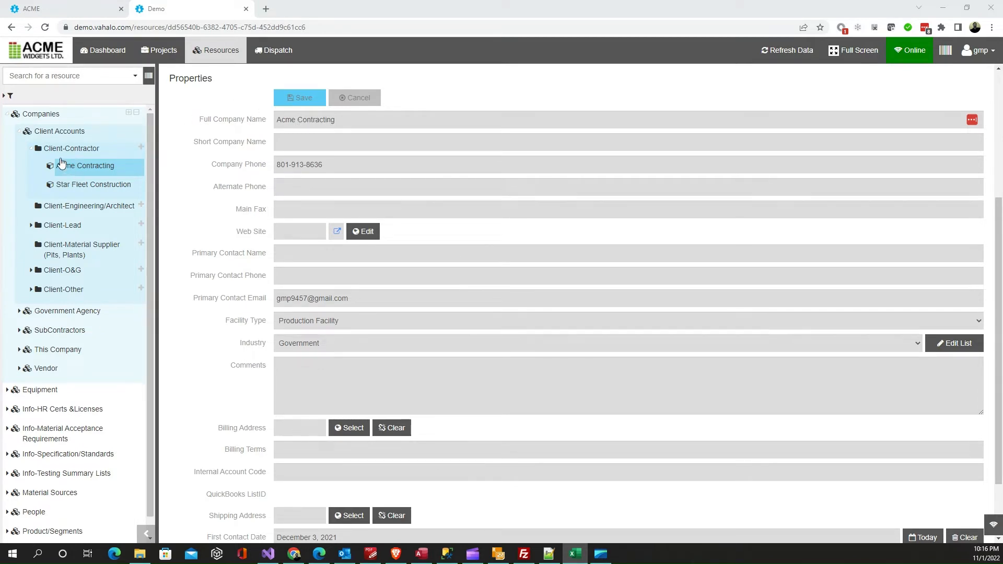
Set up a resource data import for Companies / Client Accounts / Client-Contractor, specifying that the CSV file contains addresses
{"action": "left_click", "coordinate": [977, 50]}
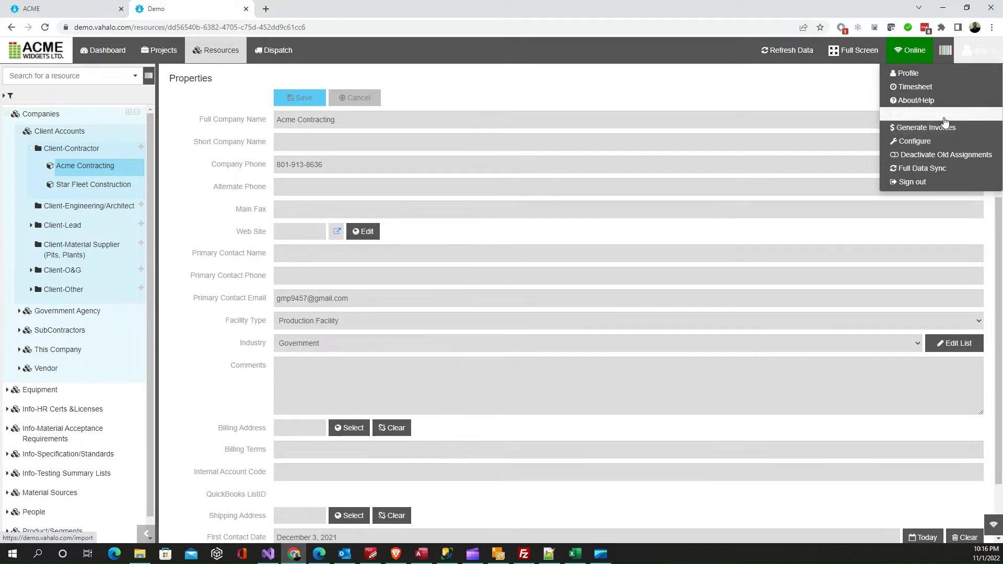
{"action": "left_click", "coordinate": [932, 115]}
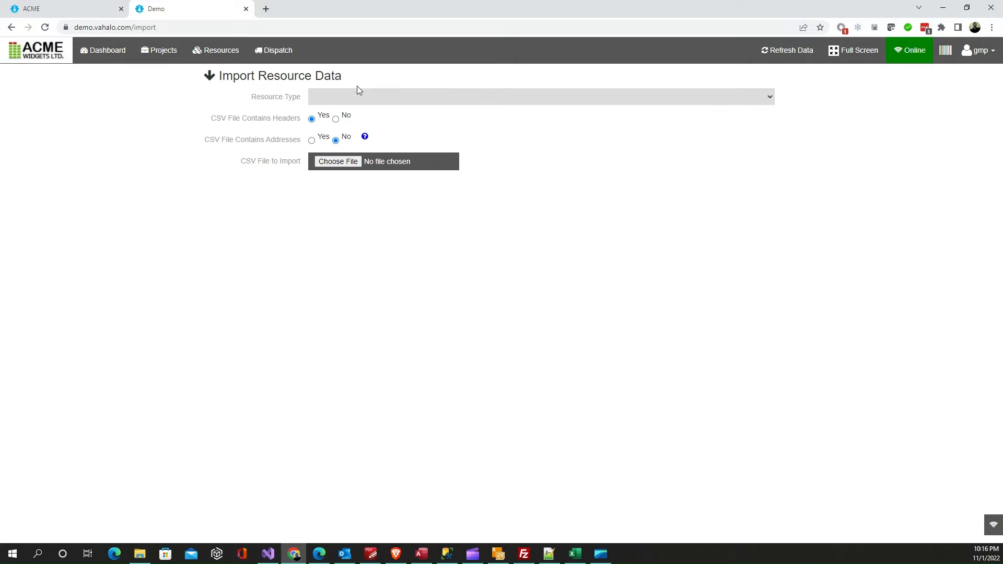
{"action": "left_click", "coordinate": [360, 100]}
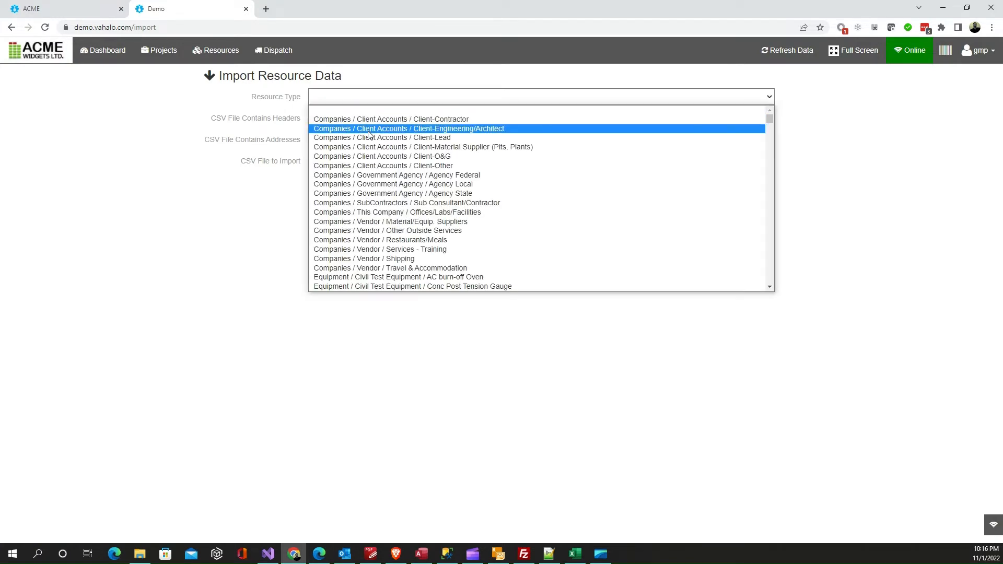
{"action": "scroll", "coordinate": [370, 136], "scroll_direction": "down", "scroll_amount": 5}
{"action": "scroll", "coordinate": [369, 136], "scroll_direction": "down", "scroll_amount": 20}
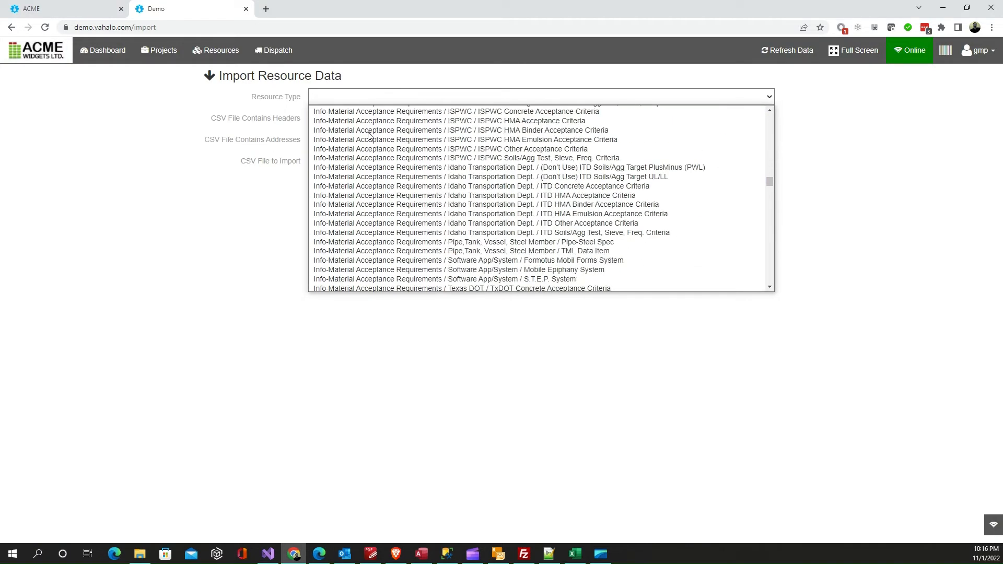
{"action": "scroll", "coordinate": [369, 136], "scroll_direction": "up", "scroll_amount": 15}
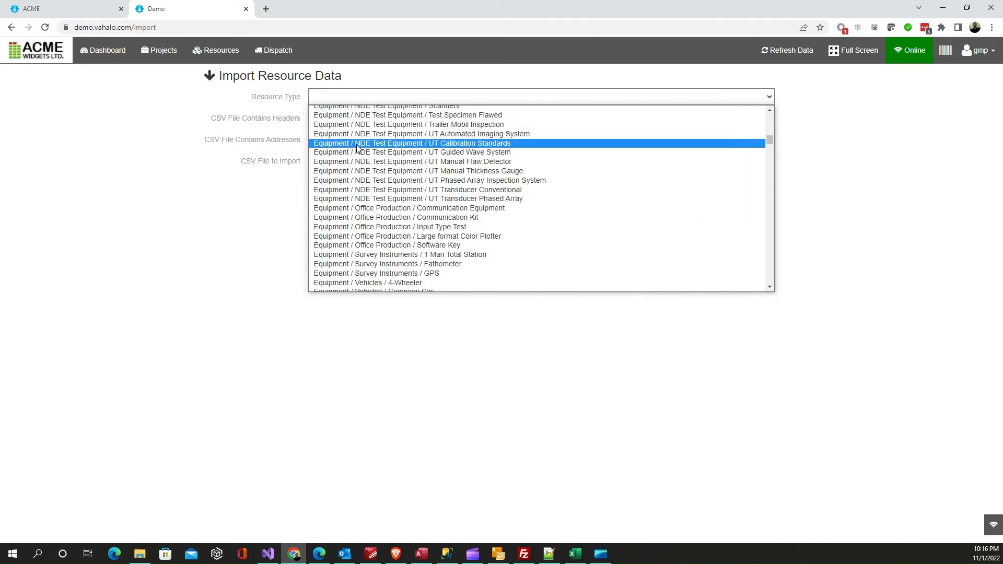
{"action": "scroll", "coordinate": [363, 139], "scroll_direction": "up", "scroll_amount": 5}
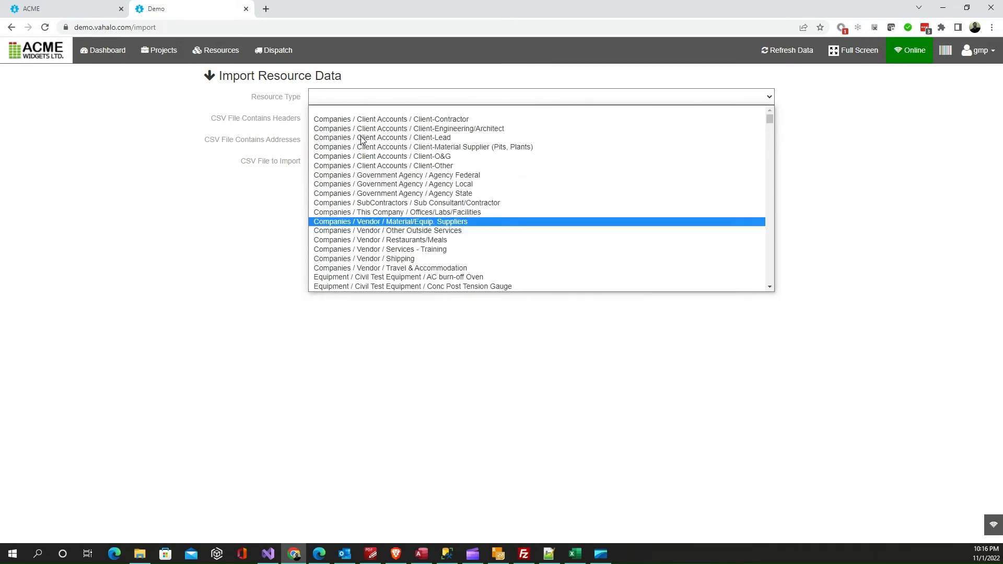
{"action": "left_click", "coordinate": [383, 121]}
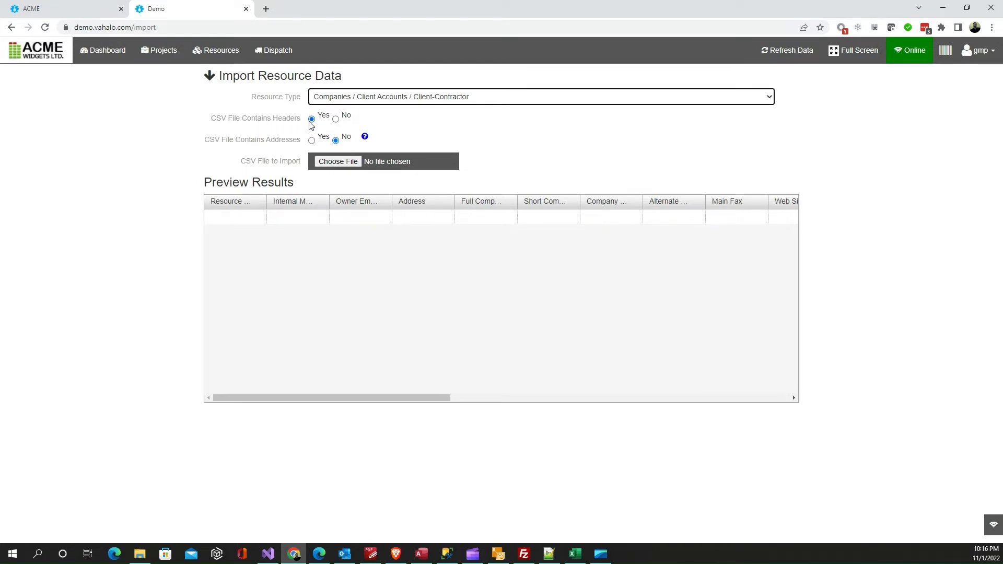
{"action": "left_click", "coordinate": [312, 141]}
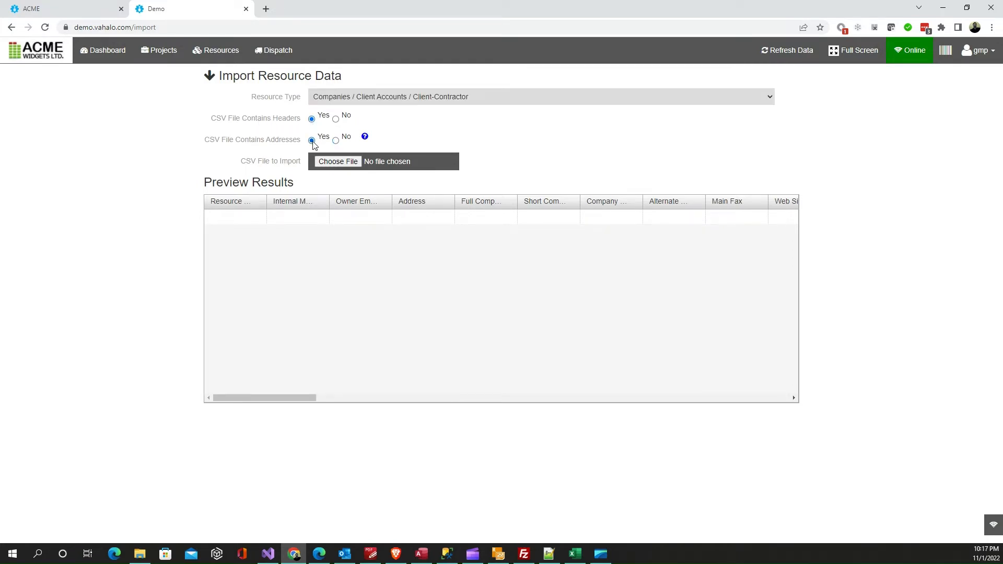
Check the address columns of Contractors3.csv in Excel and load that file into the resource import
{"action": "left_click_drag", "start_coordinate": [0, 110], "coordinate": [522, 46]}
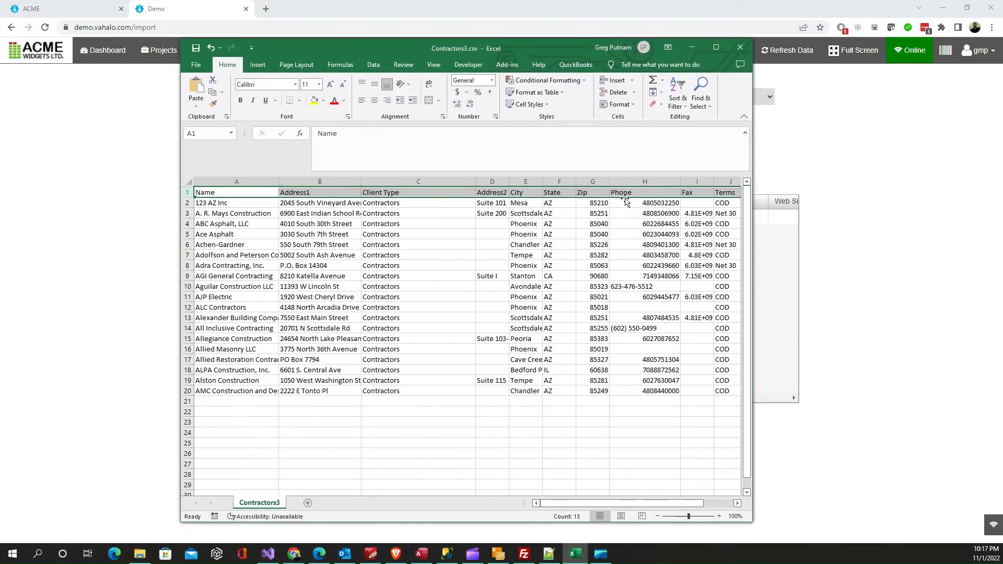
{"action": "left_click_drag", "start_coordinate": [560, 44], "coordinate": [0, 47]}
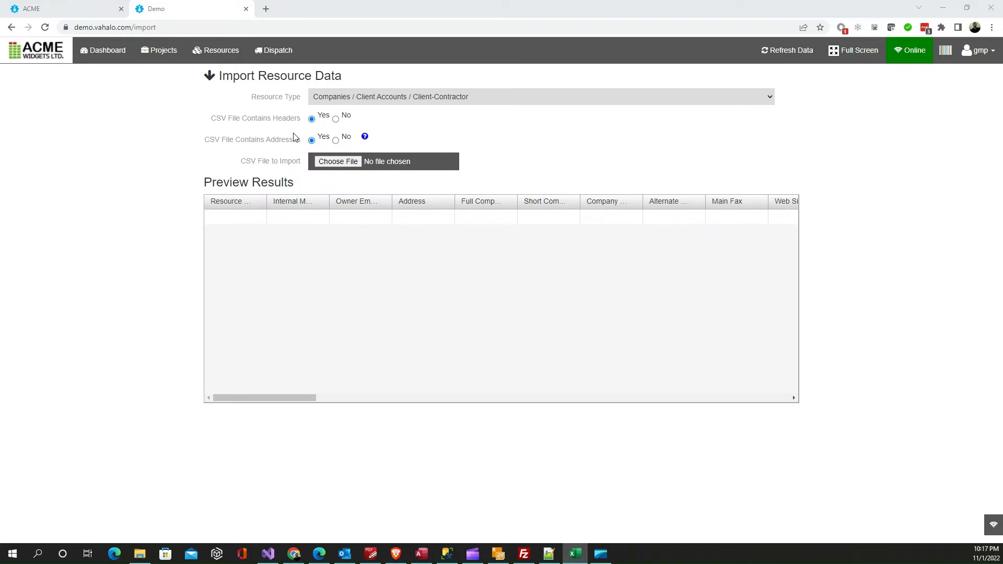
{"action": "left_click", "coordinate": [335, 162]}
{"action": "double_click", "coordinate": [261, 93]}
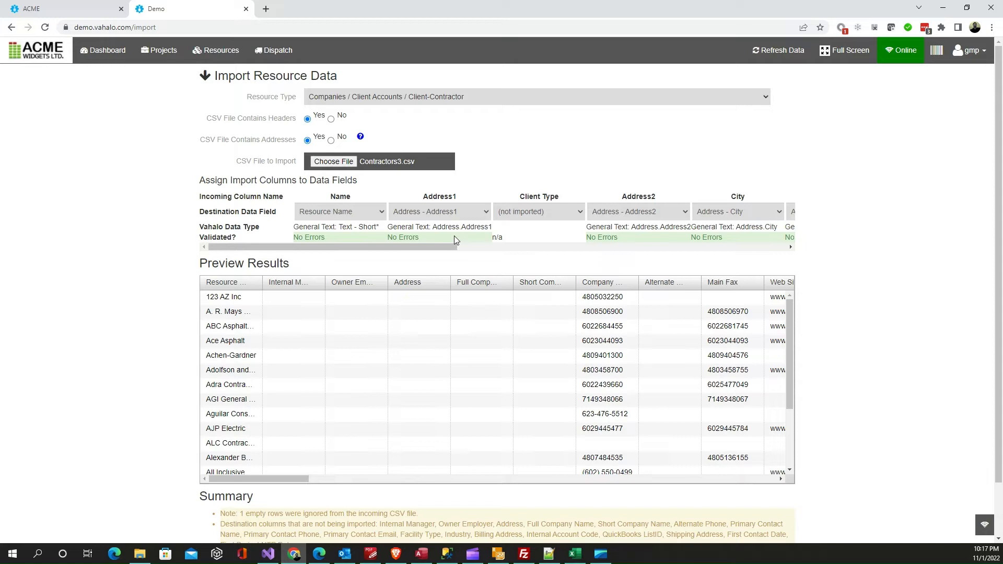
Review the import column assignments and map the dteAdded column to the First Contact Date field
{"action": "left_click_drag", "start_coordinate": [451, 252], "coordinate": [479, 264]}
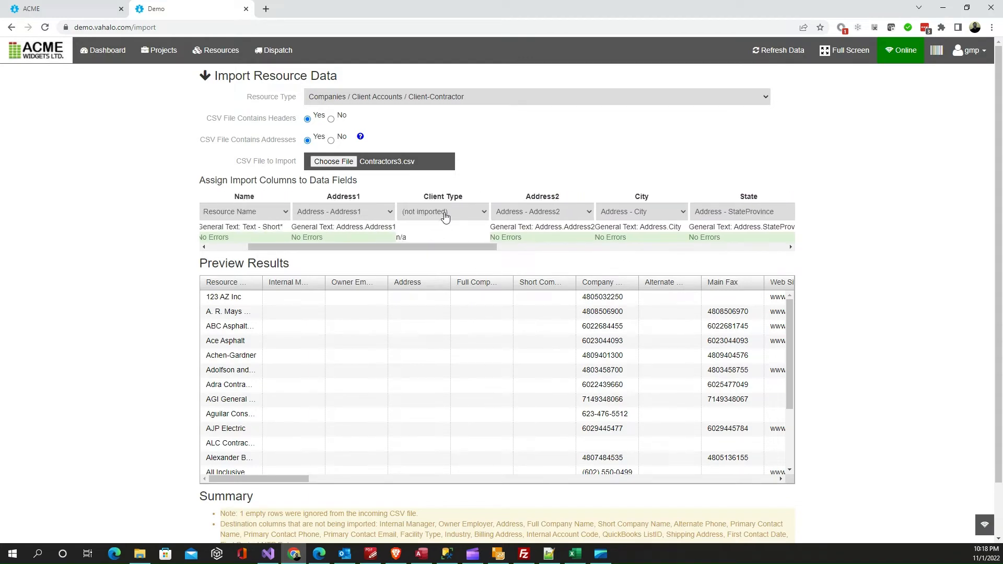
{"action": "left_click_drag", "start_coordinate": [430, 249], "coordinate": [722, 268]}
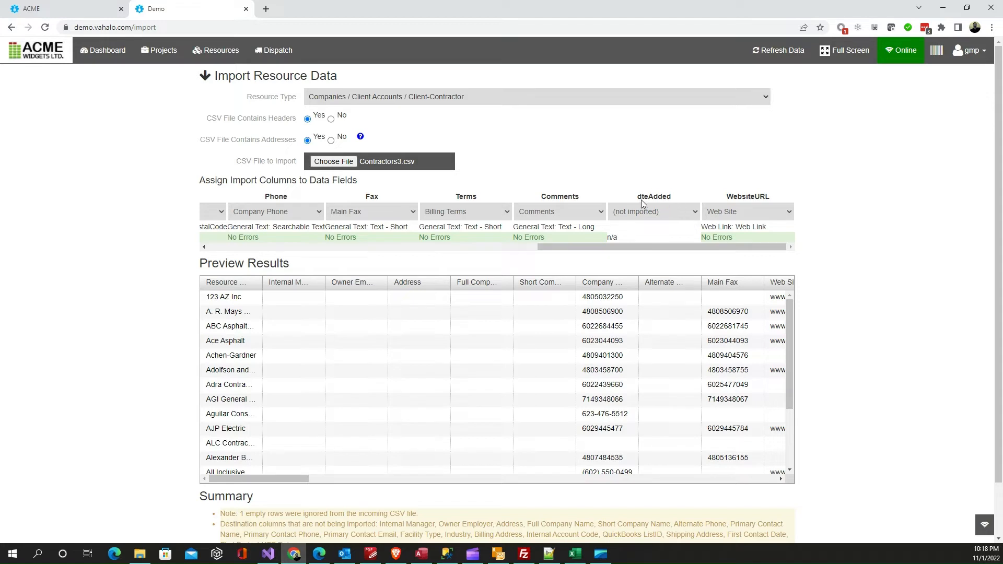
{"action": "left_click", "coordinate": [695, 216]}
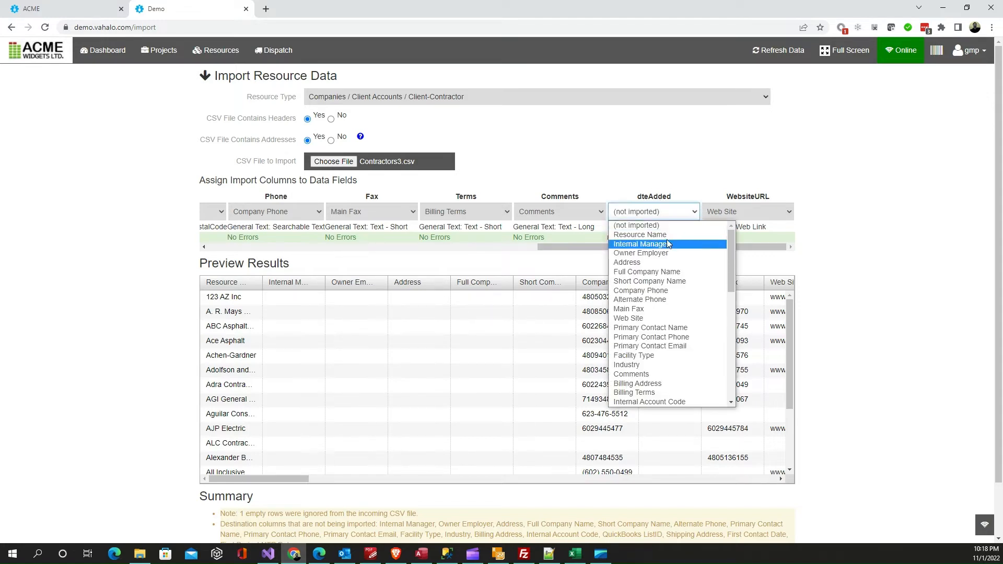
{"action": "scroll", "coordinate": [665, 348], "scroll_direction": "down", "scroll_amount": 2}
{"action": "scroll", "coordinate": [664, 348], "scroll_direction": "down", "scroll_amount": 4}
{"action": "scroll", "coordinate": [648, 337], "scroll_direction": "up", "scroll_amount": 4}
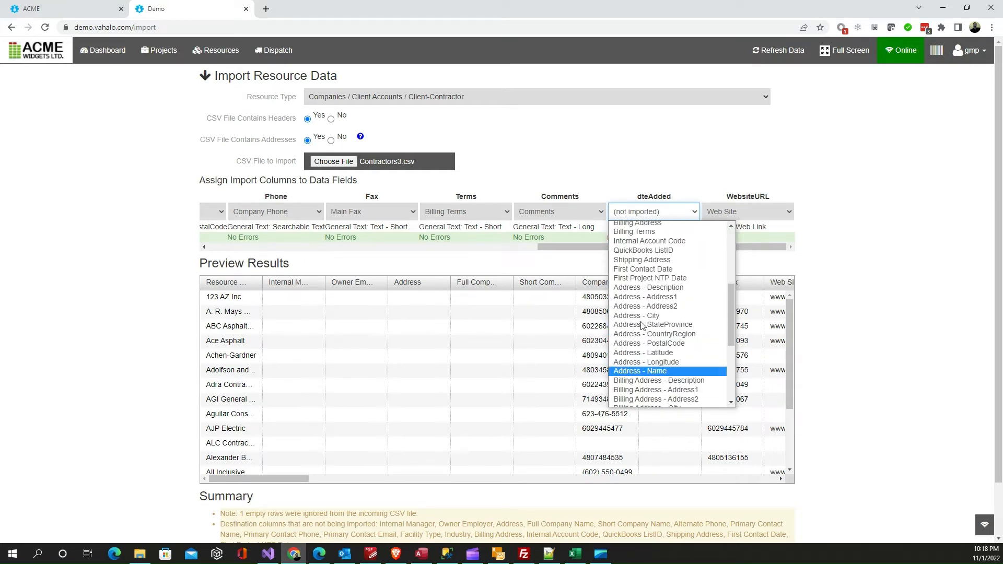
{"action": "left_click", "coordinate": [636, 326]}
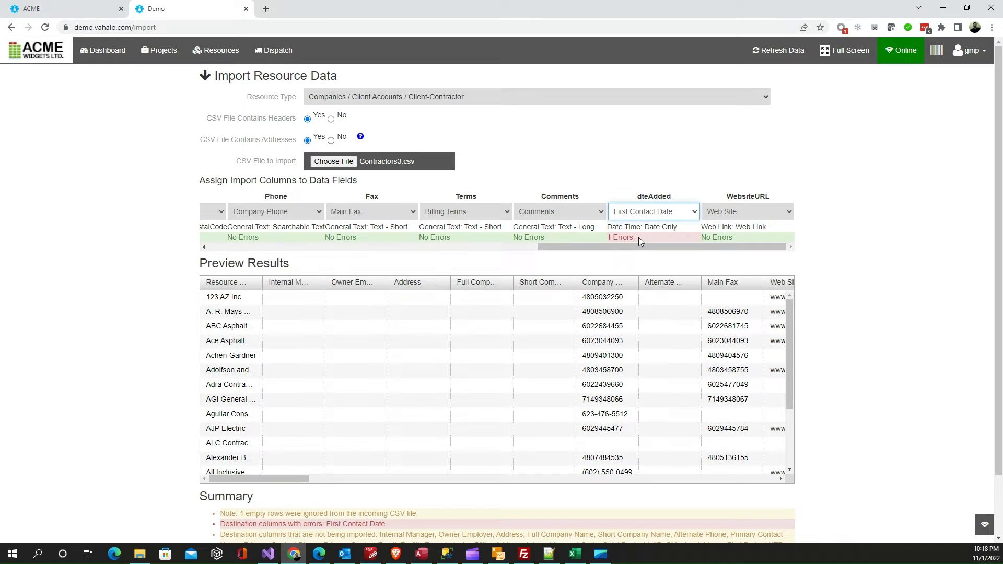
Examine the First Contact Date column in the import preview for entries flagged with errors
{"action": "left_click_drag", "start_coordinate": [302, 478], "coordinate": [493, 489]}
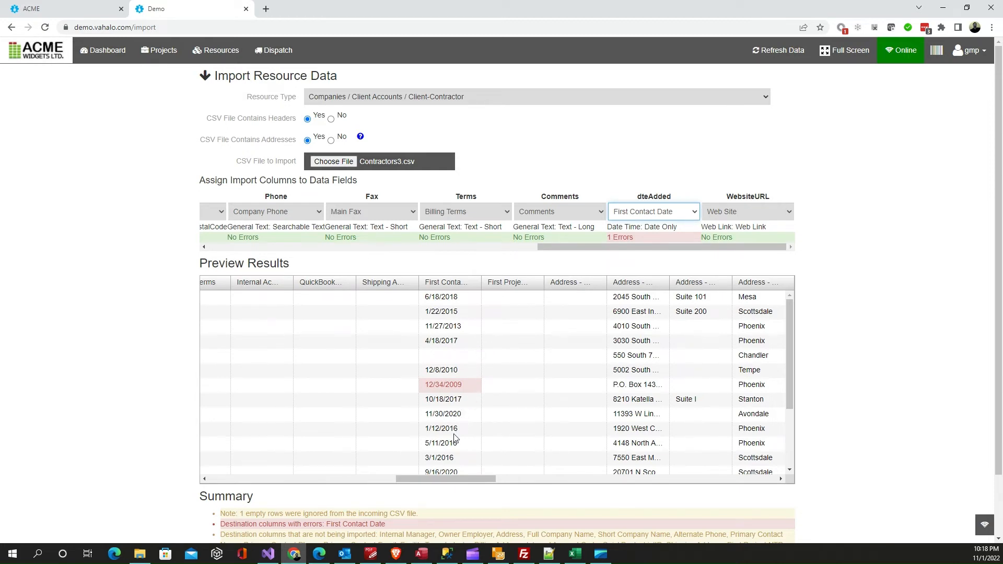
{"action": "scroll", "coordinate": [450, 433], "scroll_direction": "down", "scroll_amount": 1}
{"action": "scroll", "coordinate": [450, 424], "scroll_direction": "up", "scroll_amount": 1}
{"action": "scroll", "coordinate": [450, 389], "scroll_direction": "down", "scroll_amount": 2}
{"action": "scroll", "coordinate": [449, 389], "scroll_direction": "up", "scroll_amount": 2}
Switch to Excel, set the dteAdded date in cell L8 of Contractors3.csv to 12/14/2009, and save the file
{"action": "left_click_drag", "start_coordinate": [0, 69], "coordinate": [398, 58]}
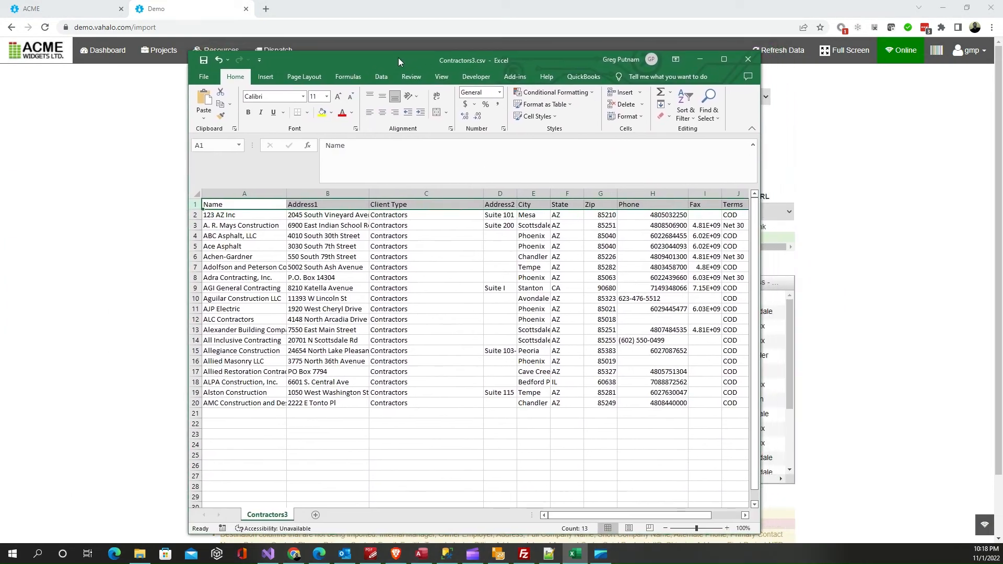
{"action": "left_click", "coordinate": [727, 516]}
{"action": "left_click", "coordinate": [728, 517]}
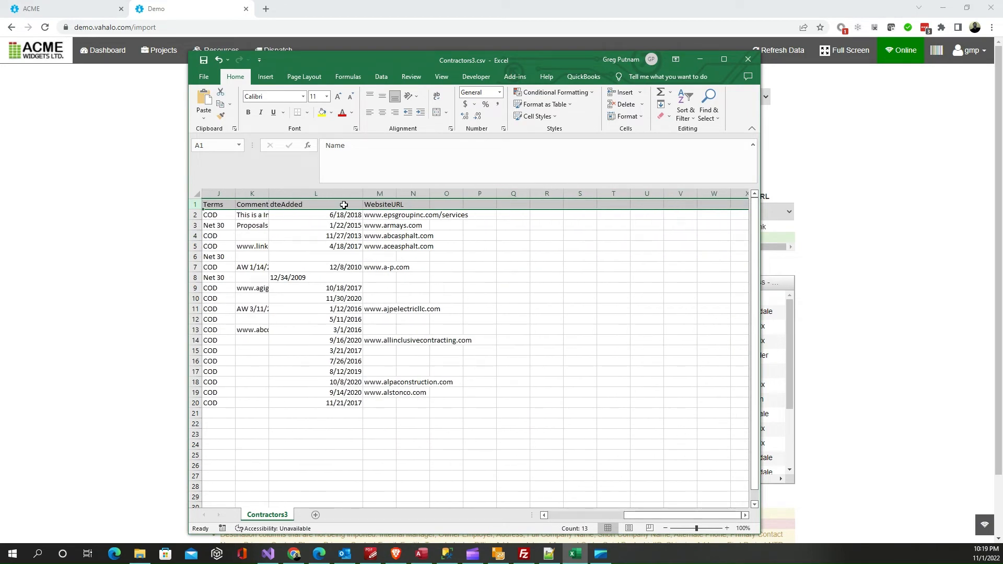
{"action": "left_click", "coordinate": [313, 276]}
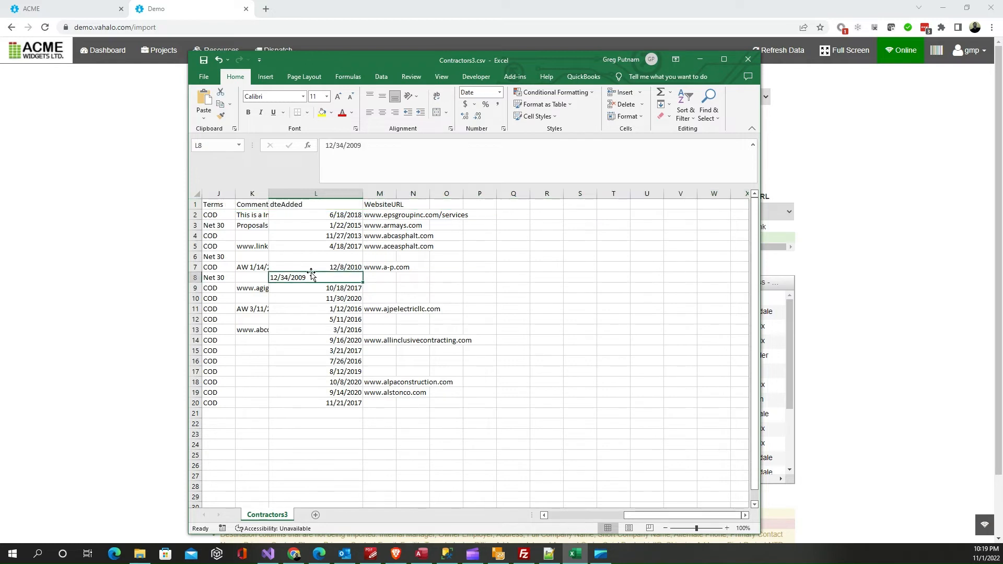
{"action": "double_click", "coordinate": [337, 146]}
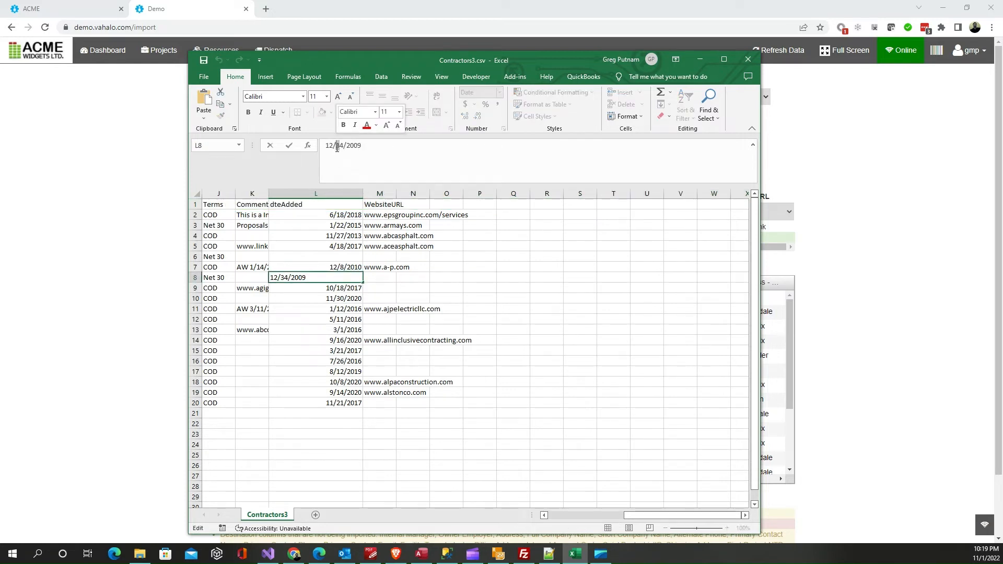
{"action": "type", "text": "1"}
{"action": "left_click", "coordinate": [342, 329]}
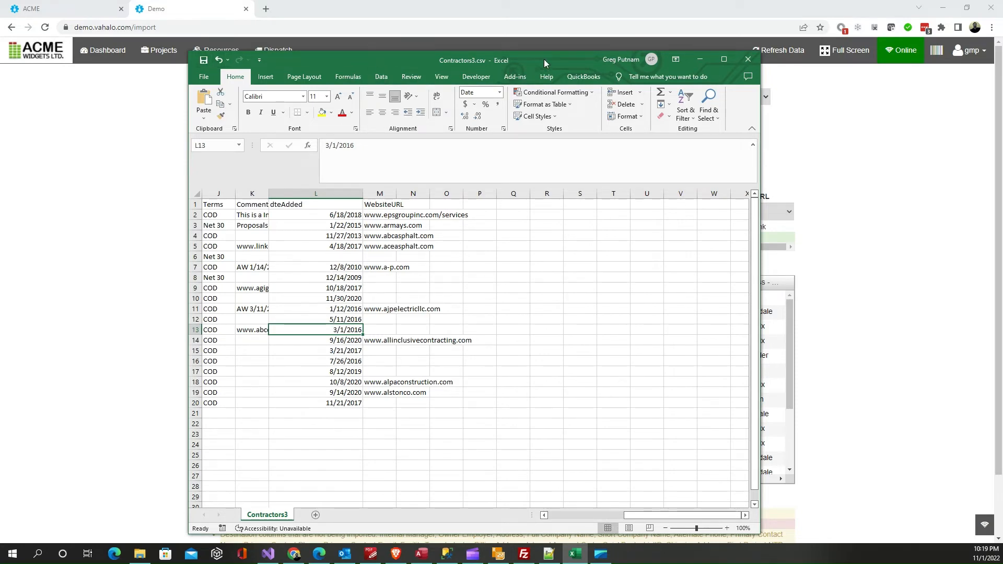
{"action": "left_click_drag", "start_coordinate": [544, 60], "coordinate": [0, 102]}
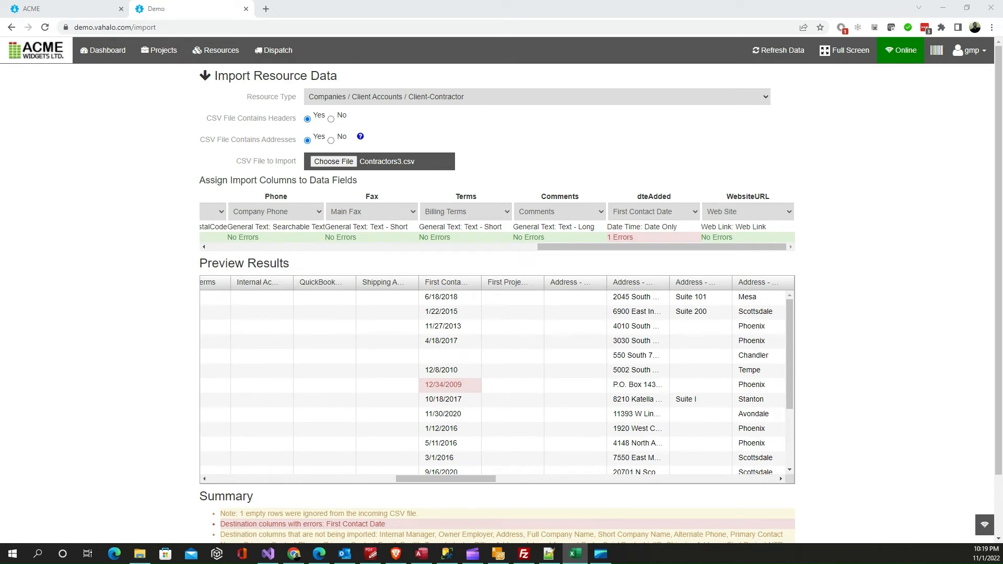
Restart the resource import for Companies / Client Accounts / Client-Contractor with addresses included, and load the corrected Contractors3.csv
{"action": "left_click", "coordinate": [18, 29]}
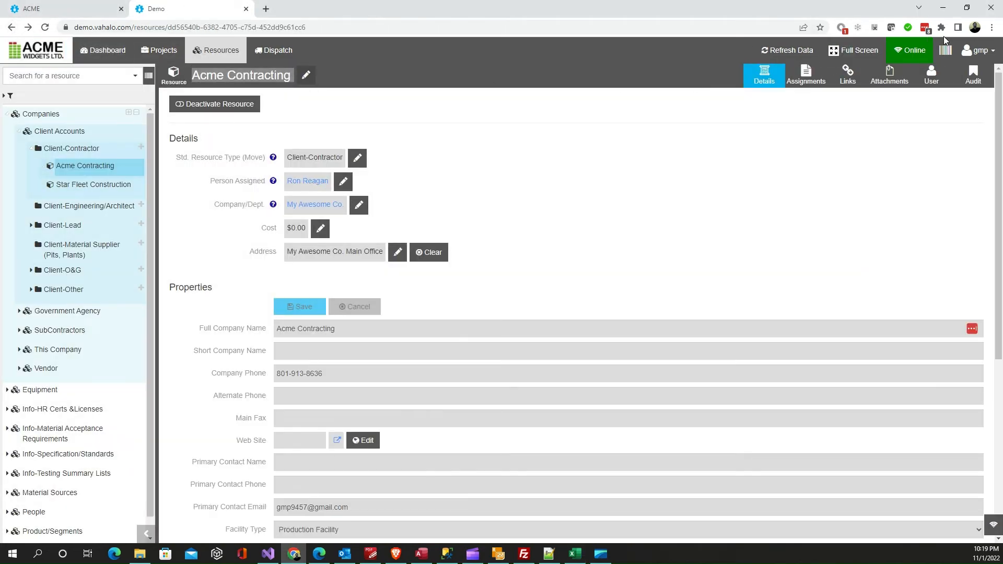
{"action": "left_click", "coordinate": [977, 50]}
{"action": "left_click", "coordinate": [931, 119]}
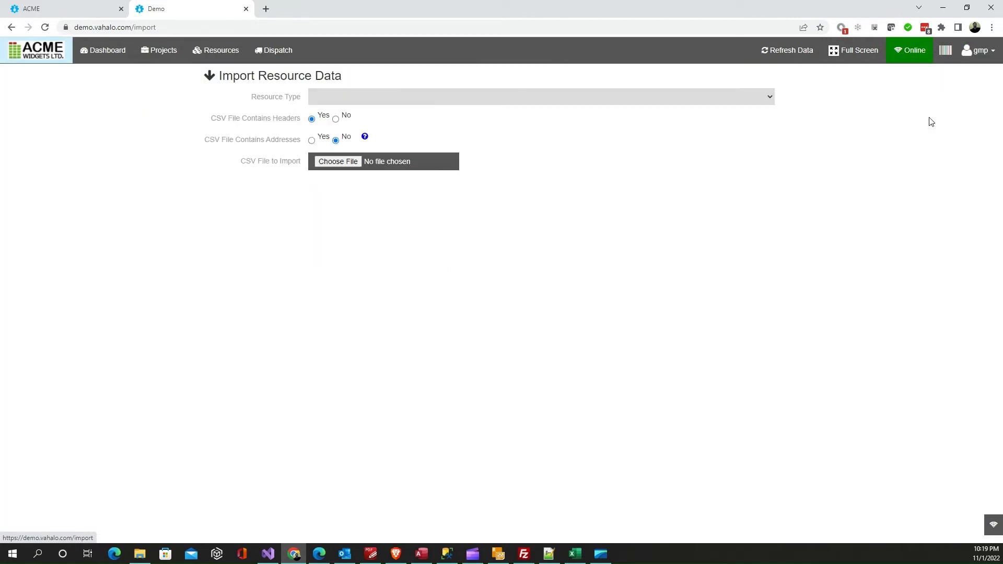
{"action": "left_click", "coordinate": [518, 100]}
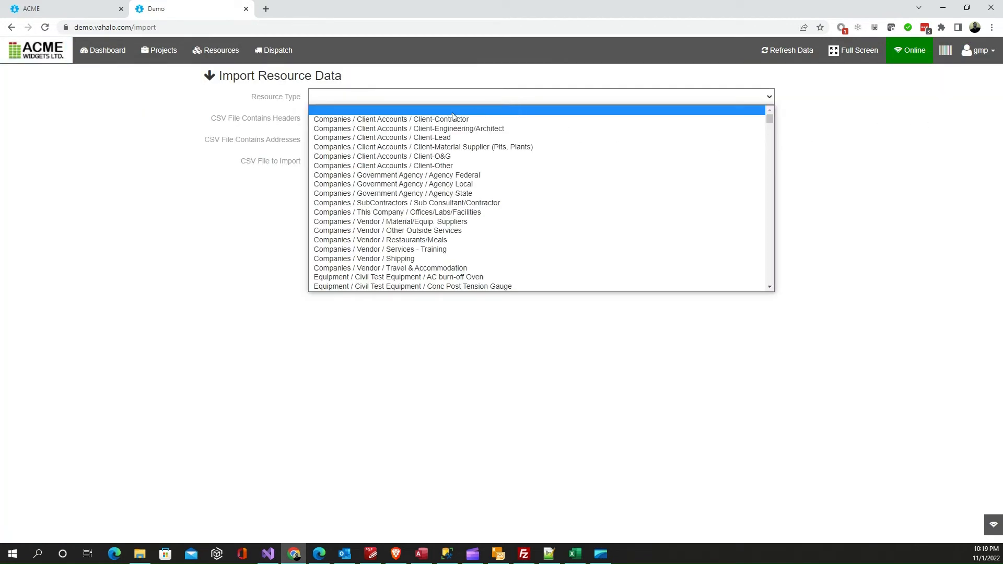
{"action": "left_click", "coordinate": [426, 121]}
{"action": "left_click", "coordinate": [334, 161]}
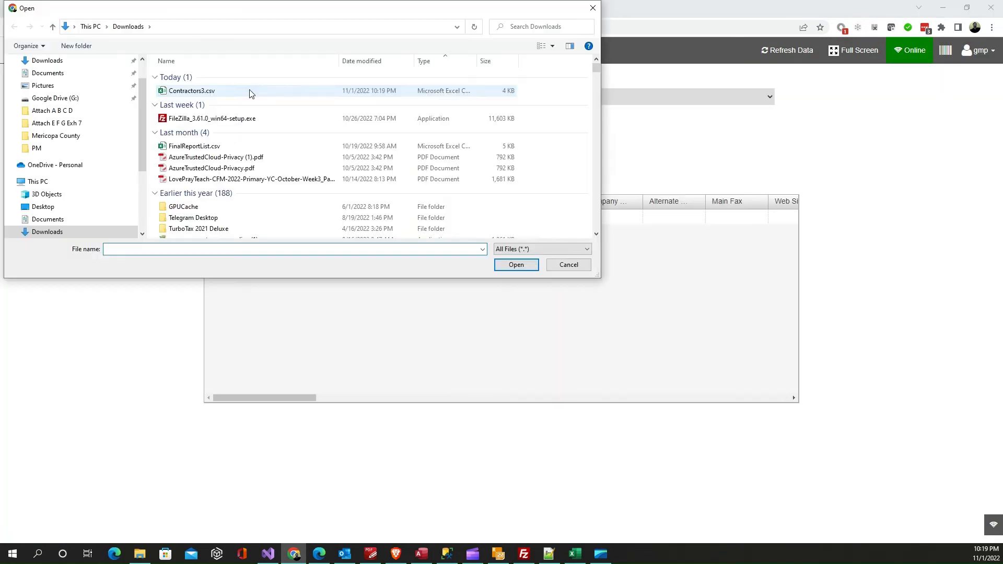
{"action": "left_click", "coordinate": [250, 93]}
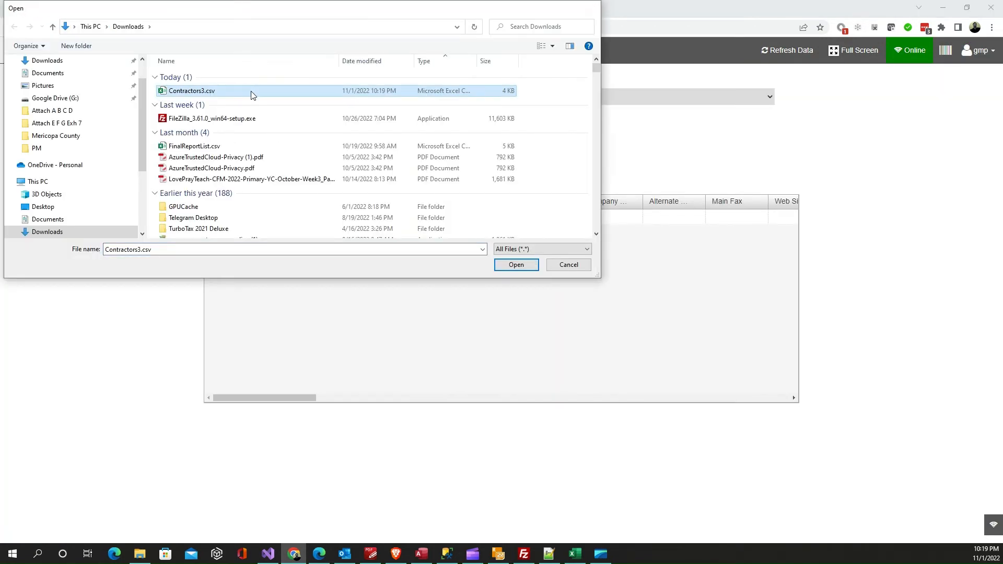
{"action": "double_click", "coordinate": [251, 93]}
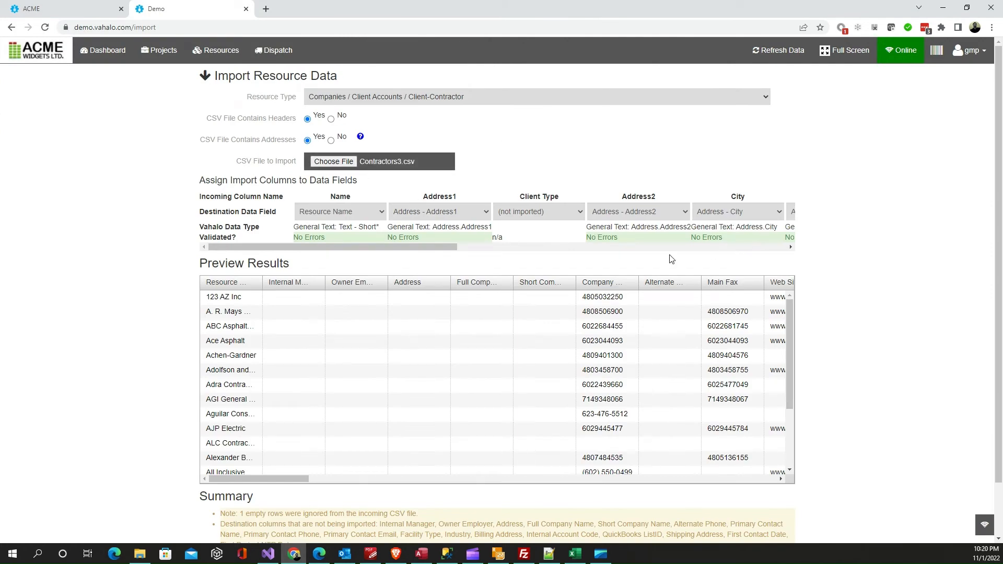
Map the dteAdded column to the First Contact Date field
{"action": "left_click_drag", "start_coordinate": [447, 249], "coordinate": [783, 270]}
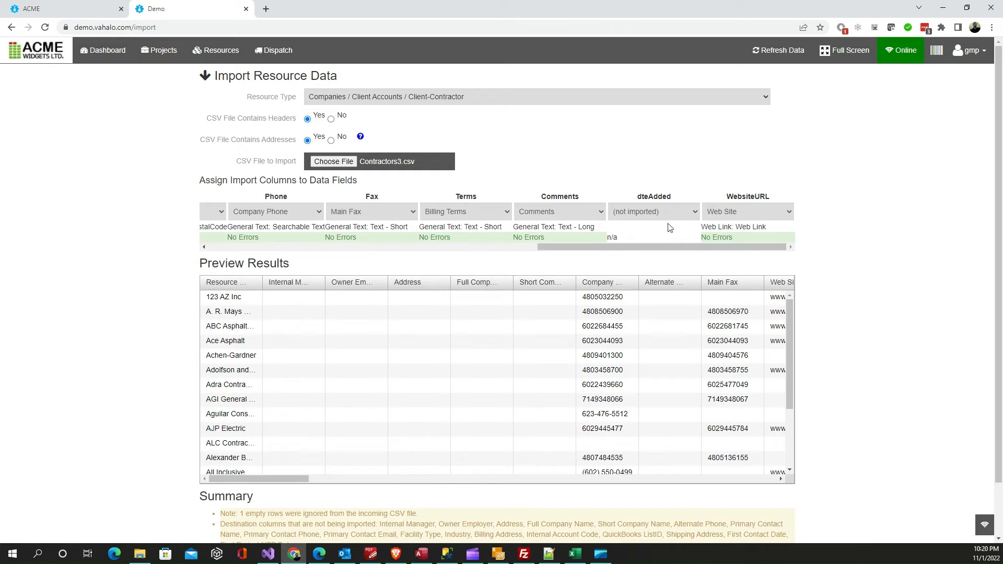
{"action": "left_click", "coordinate": [693, 212]}
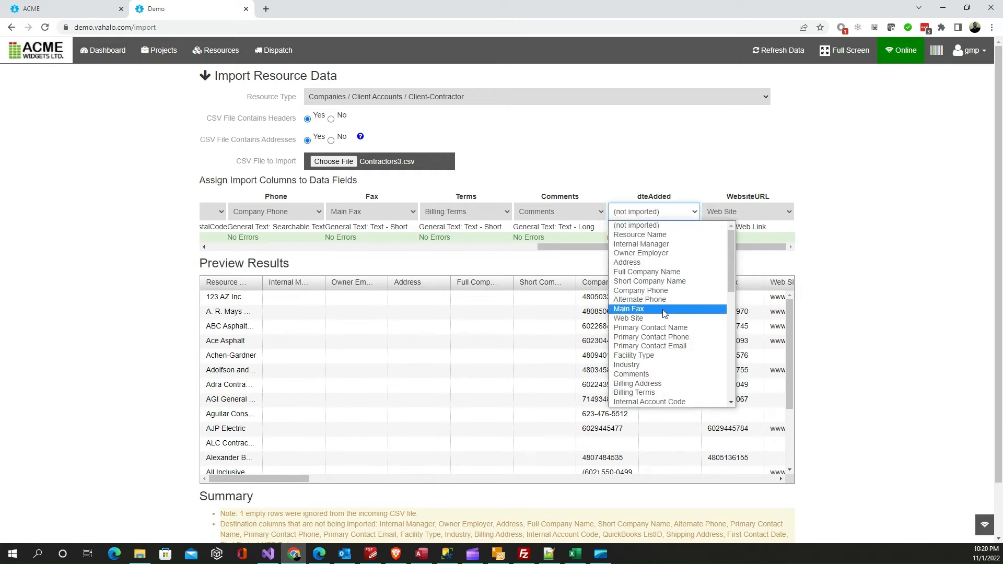
{"action": "scroll", "coordinate": [648, 313], "scroll_direction": "down", "scroll_amount": 4}
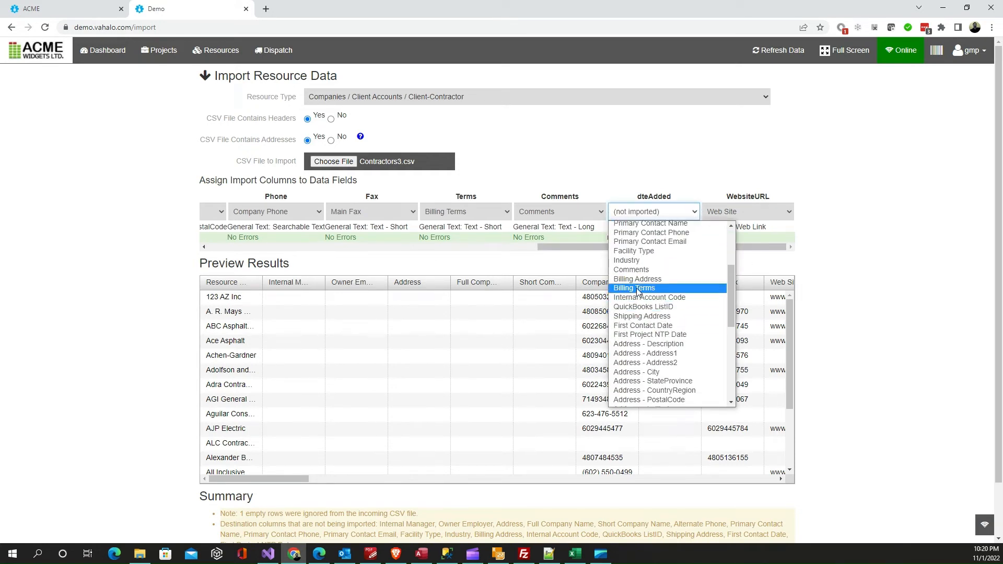
{"action": "left_click", "coordinate": [652, 326]}
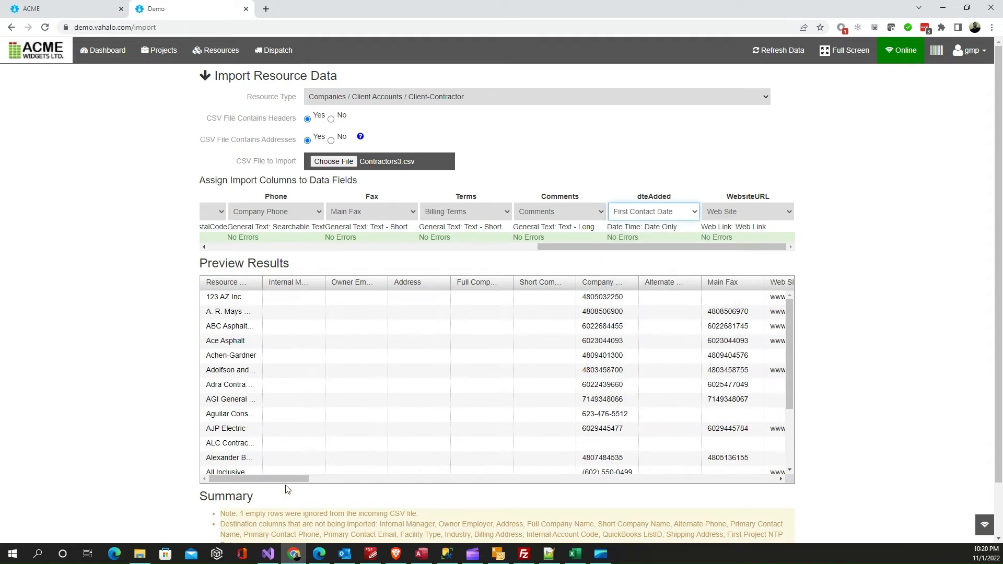
Check the corrected dates in the preview's widened First Contact Date column and complete the import
{"action": "left_click_drag", "start_coordinate": [286, 489], "coordinate": [474, 488]}
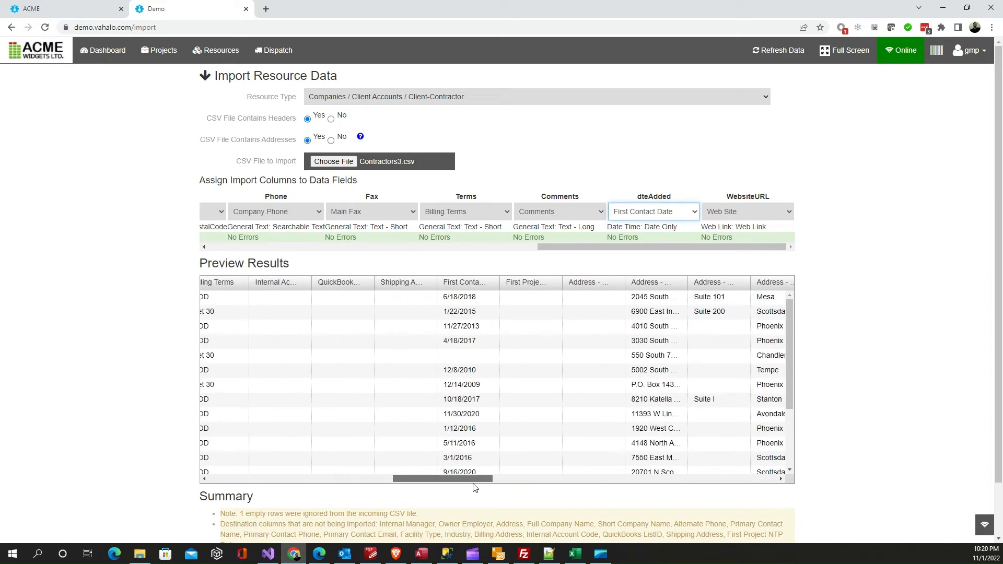
{"action": "left_click_drag", "start_coordinate": [500, 282], "coordinate": [546, 285]}
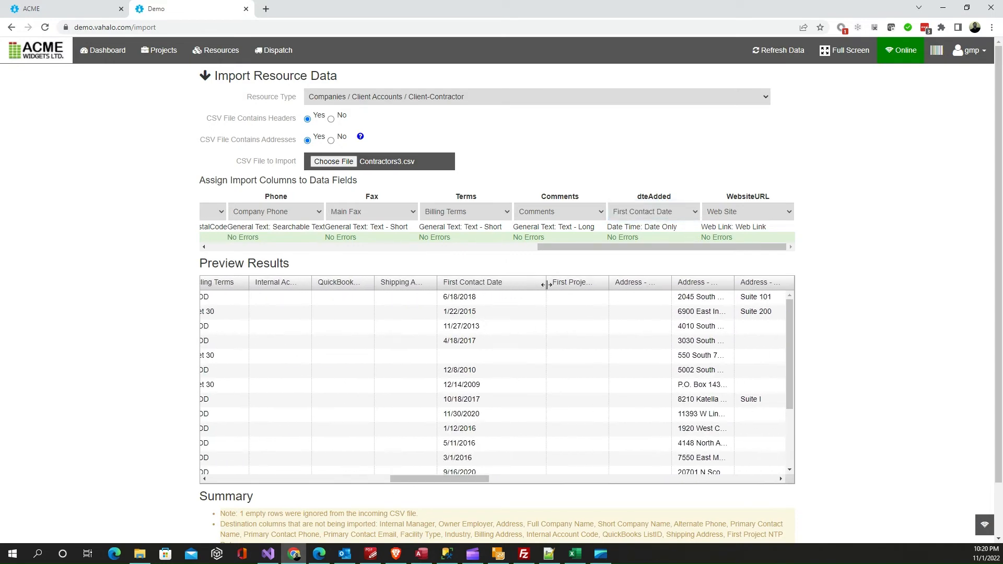
{"action": "left_click", "coordinate": [469, 387]}
{"action": "scroll", "coordinate": [340, 440], "scroll_direction": "down", "scroll_amount": 3}
{"action": "scroll", "coordinate": [177, 458], "scroll_direction": "down", "scroll_amount": 2}
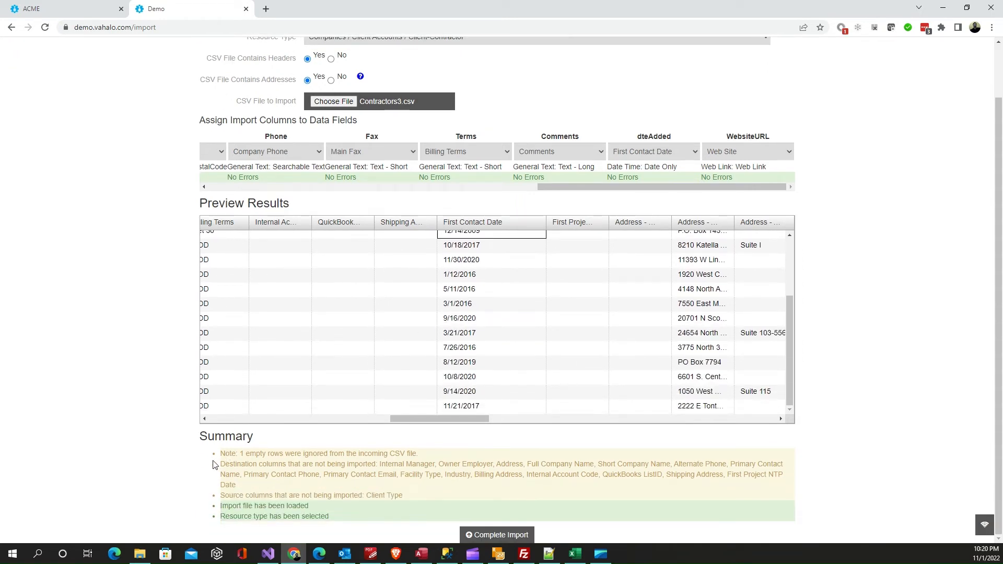
{"action": "left_click", "coordinate": [492, 535]}
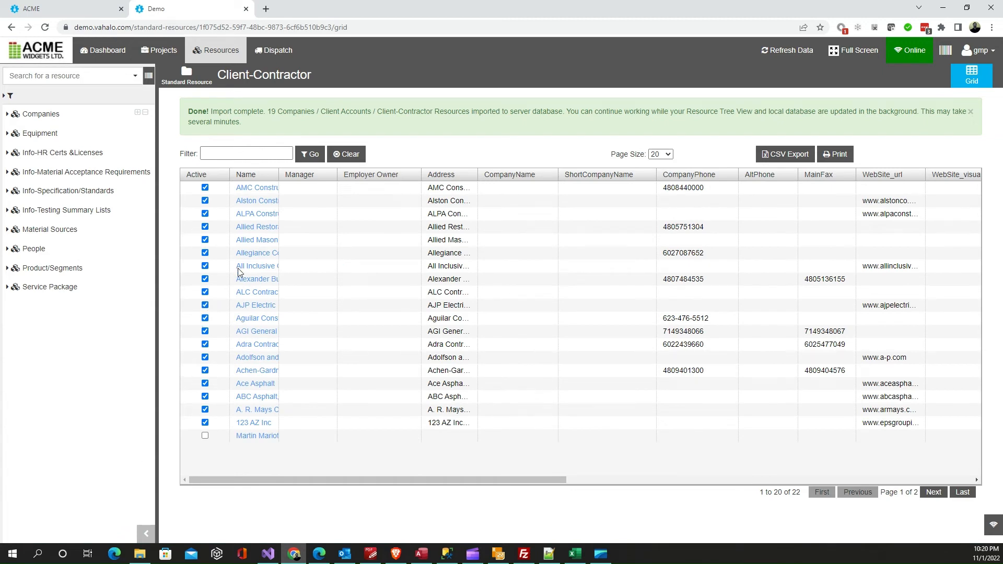
Widen the Name column of the Client-Contractor grid and set the page size to All
{"action": "left_click_drag", "start_coordinate": [278, 174], "coordinate": [344, 174]}
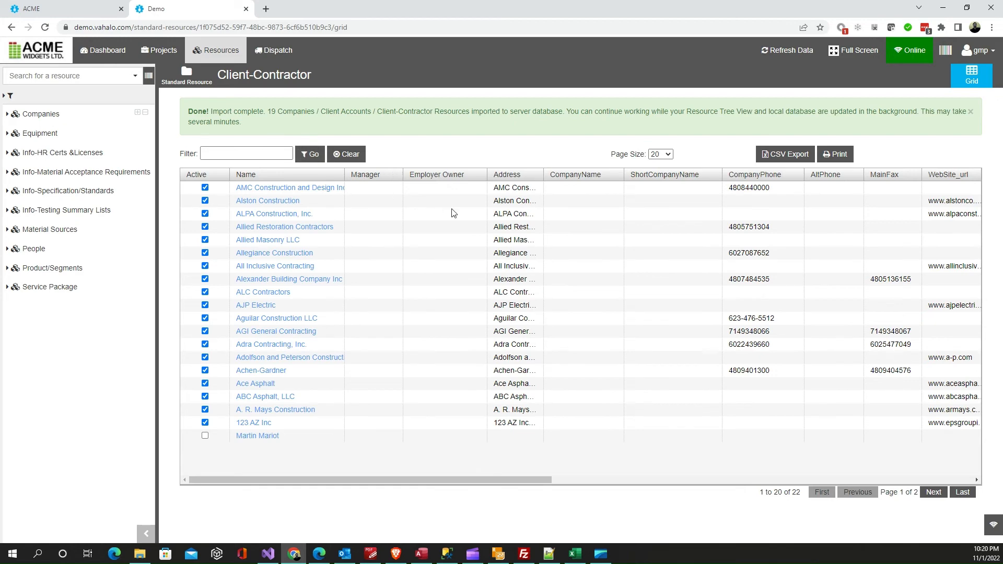
{"action": "left_click", "coordinate": [667, 155]}
{"action": "left_click", "coordinate": [663, 211]}
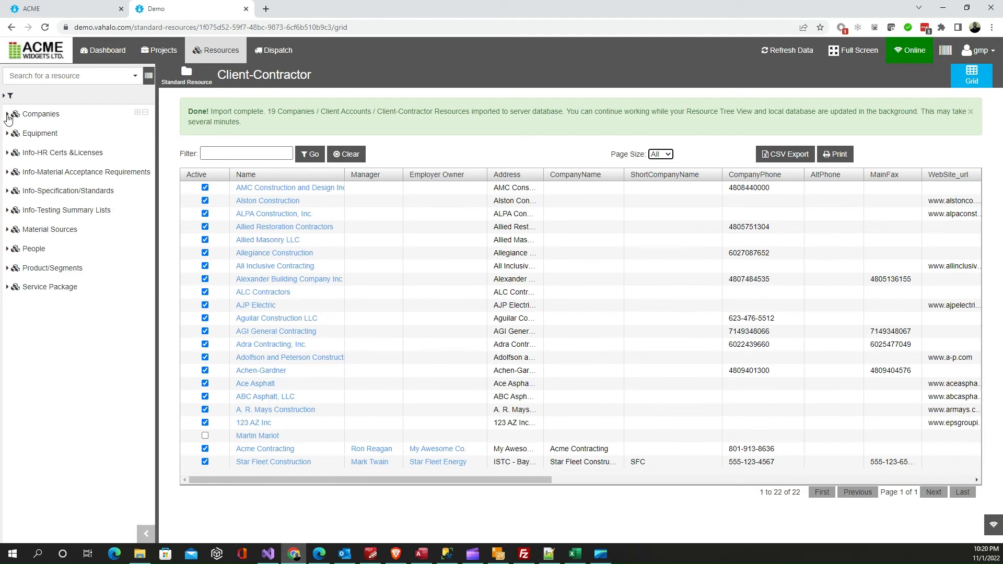
Examine the imported companies under Companies / Client Accounts / Client-Contractor in the resource tree
{"action": "left_click", "coordinate": [8, 117]}
{"action": "left_click", "coordinate": [19, 131]}
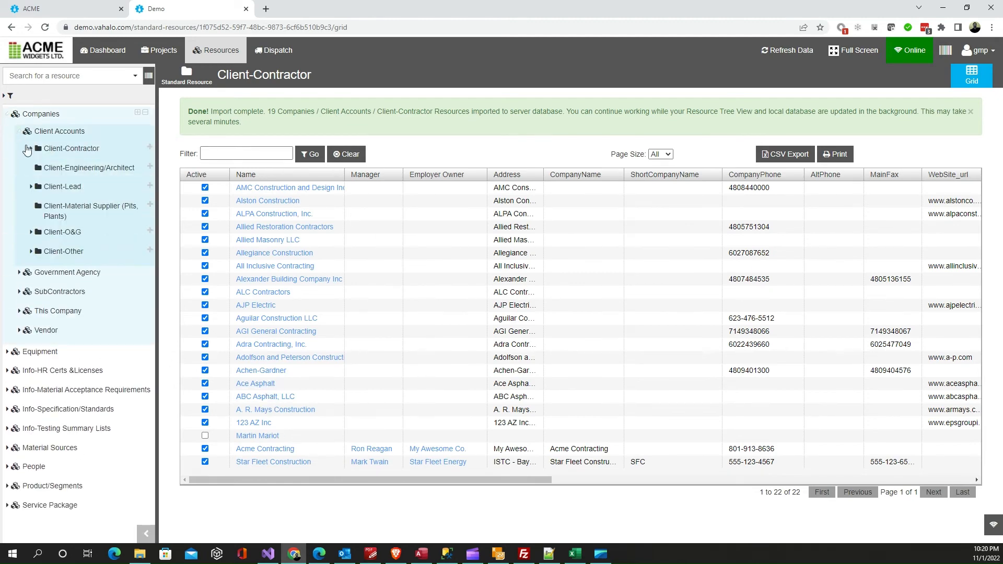
{"action": "left_click", "coordinate": [31, 150]}
{"action": "scroll", "coordinate": [78, 397], "scroll_direction": "down", "scroll_amount": 3}
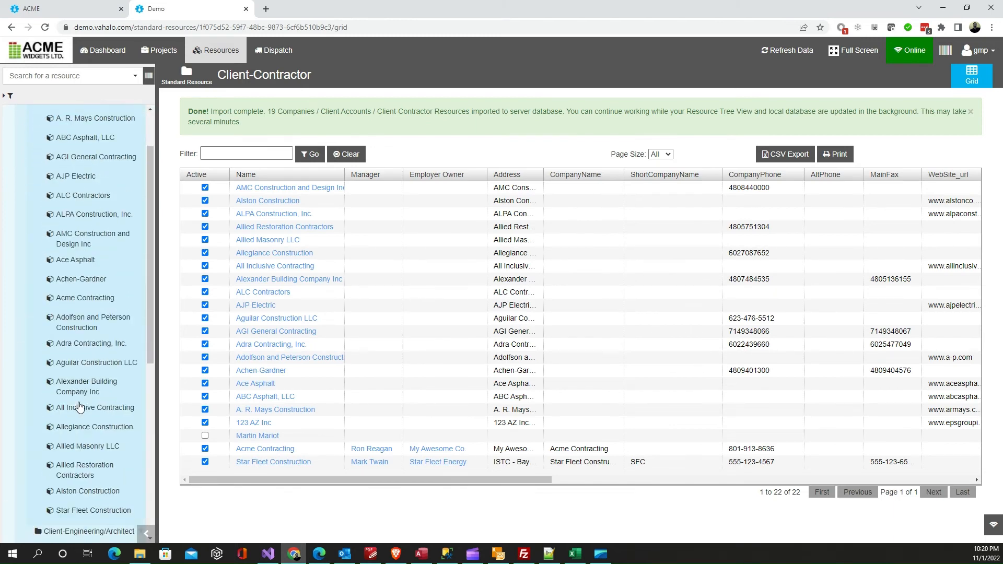
{"action": "scroll", "coordinate": [77, 394], "scroll_direction": "up", "scroll_amount": 3}
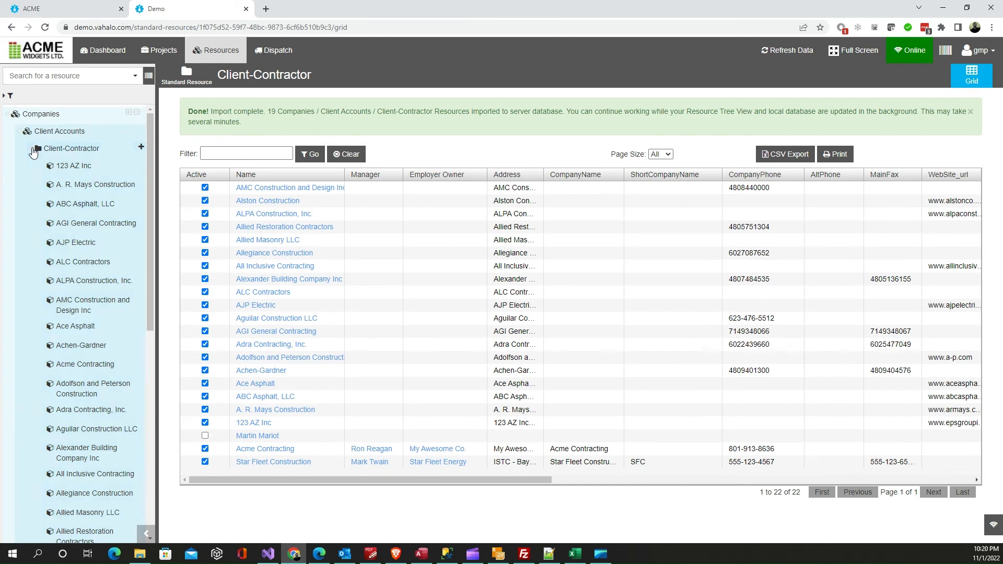
{"action": "left_click", "coordinate": [31, 149]}
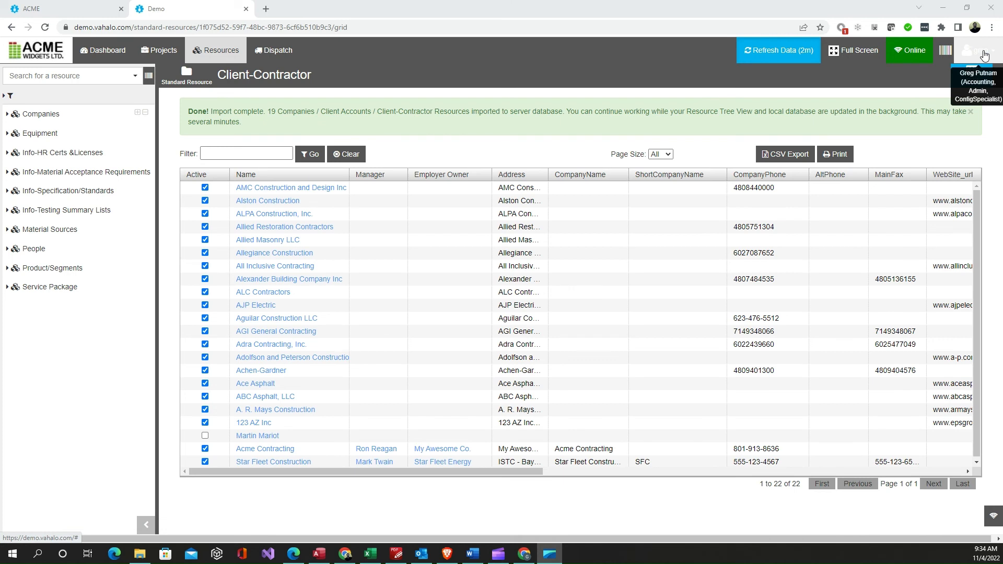
Undo the last resource import of Contractors3.csv and return to the Client-Contractor grid
{"action": "left_click", "coordinate": [984, 55]}
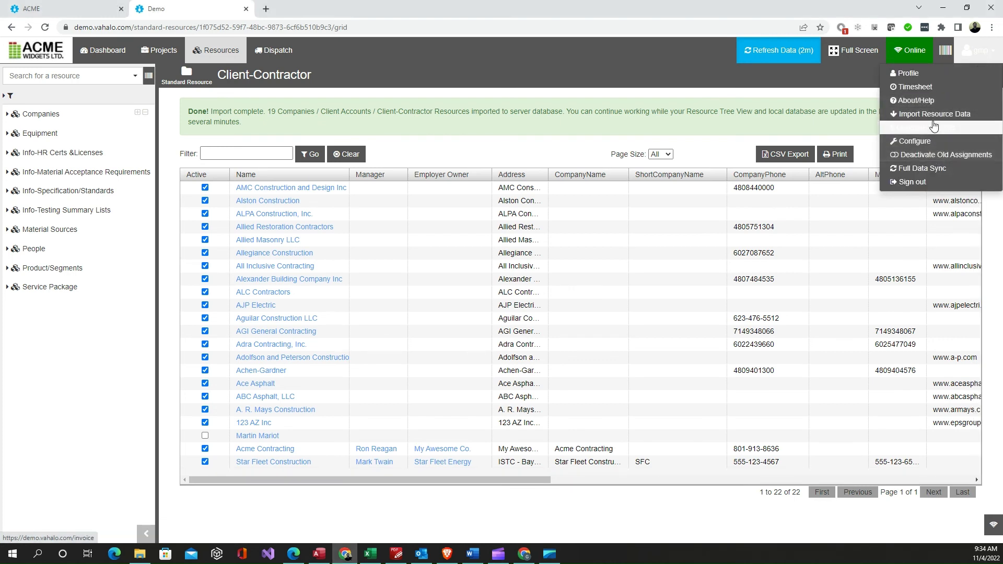
{"action": "left_click", "coordinate": [935, 113]}
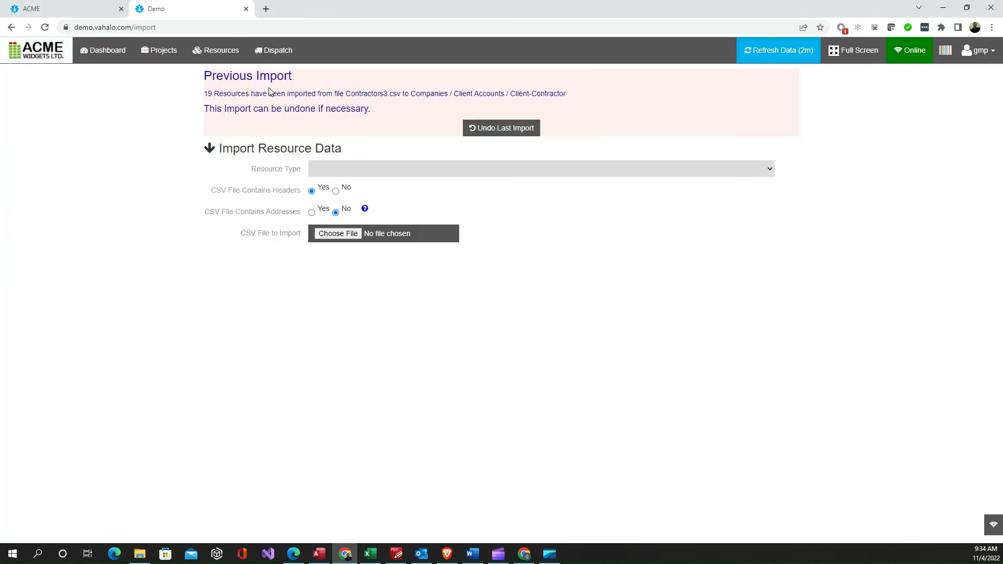
{"action": "left_click", "coordinate": [501, 131]}
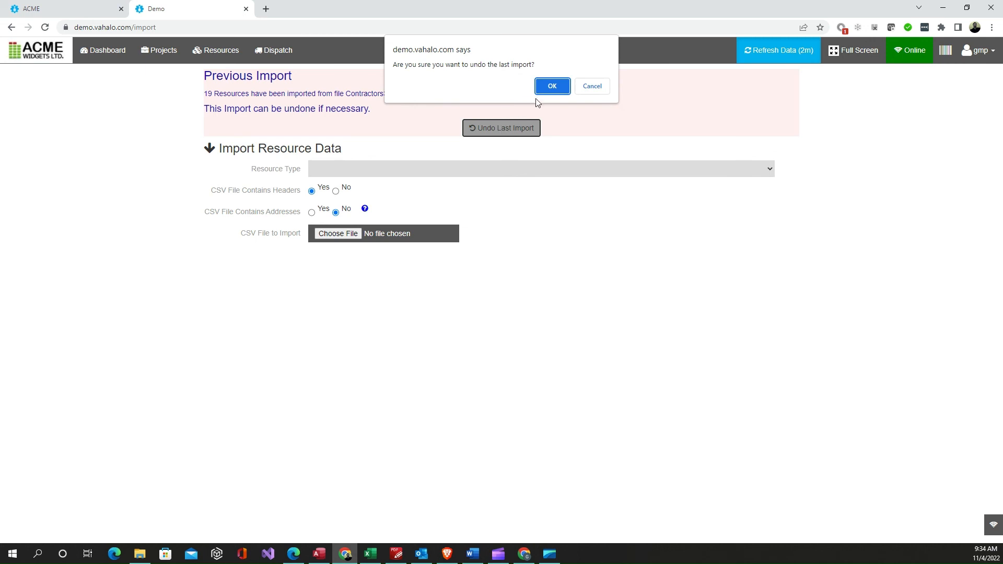
{"action": "left_click", "coordinate": [555, 87]}
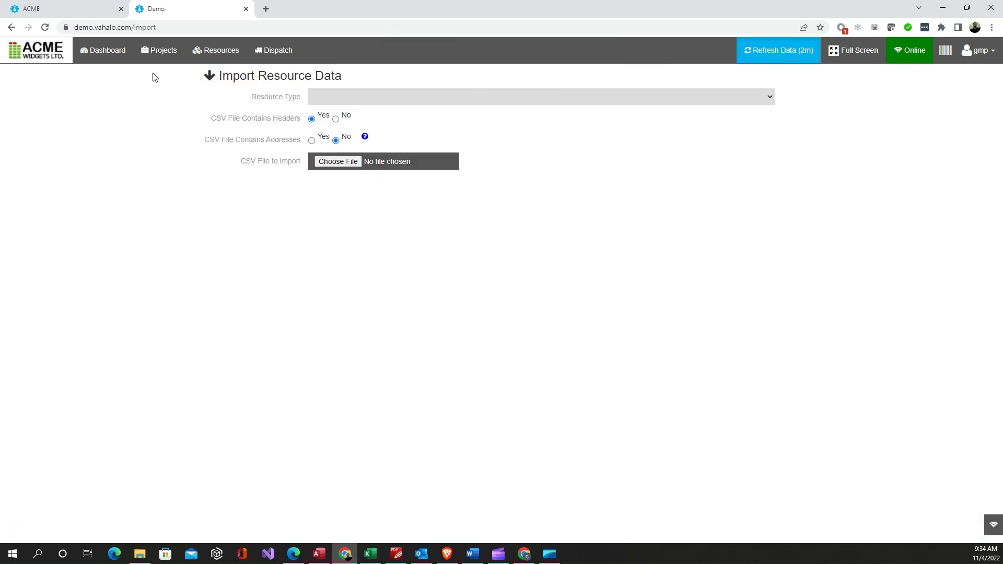
{"action": "left_click", "coordinate": [11, 28]}
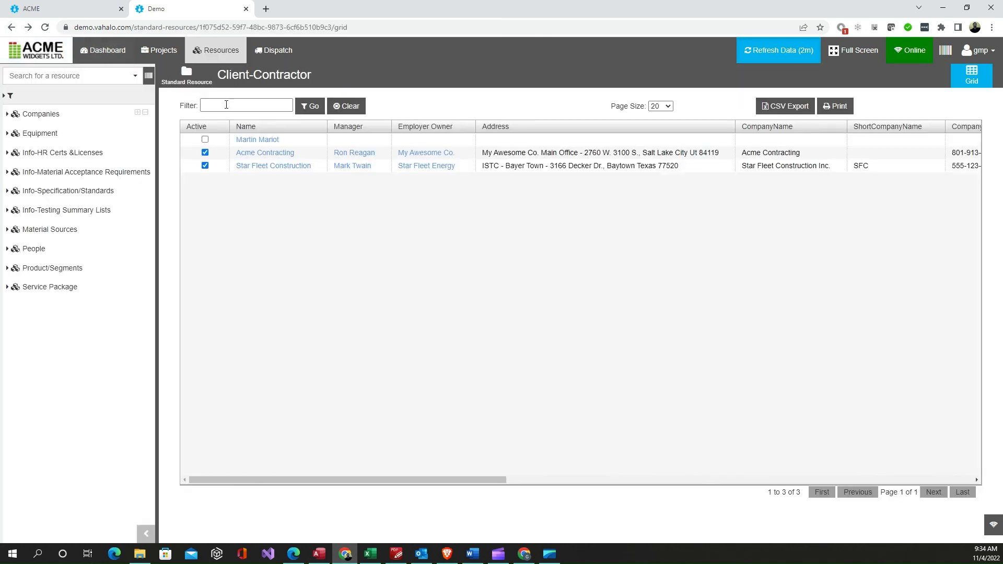